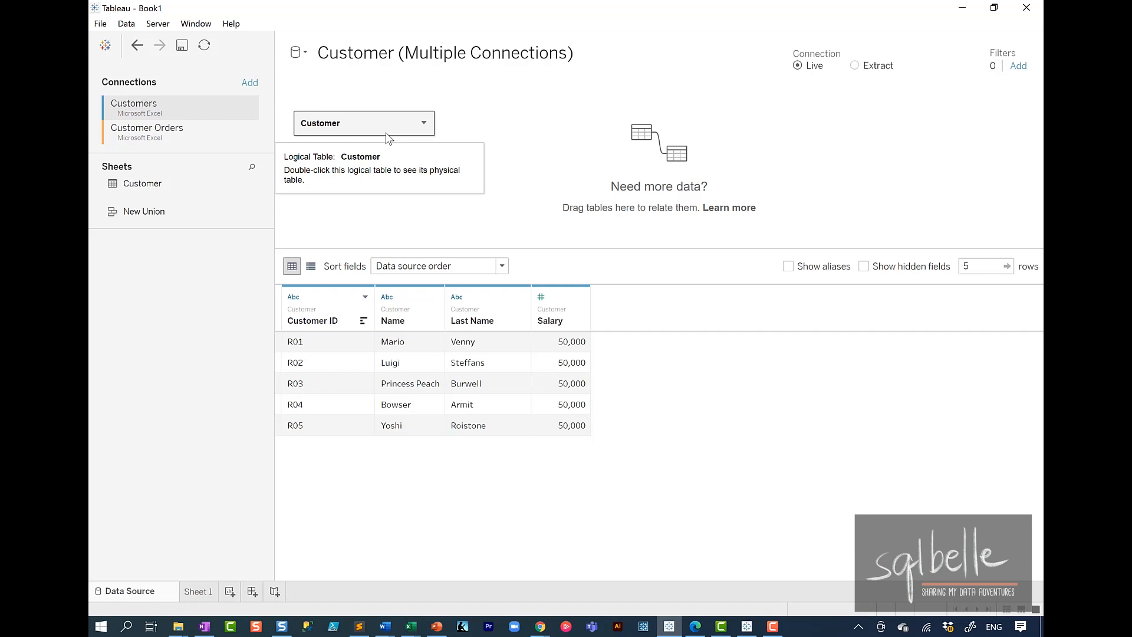
Step: Open the Customer logical table's physical layer and join the Customer Orders sheet from the Customer Orders connection to it
double_click(384, 128)
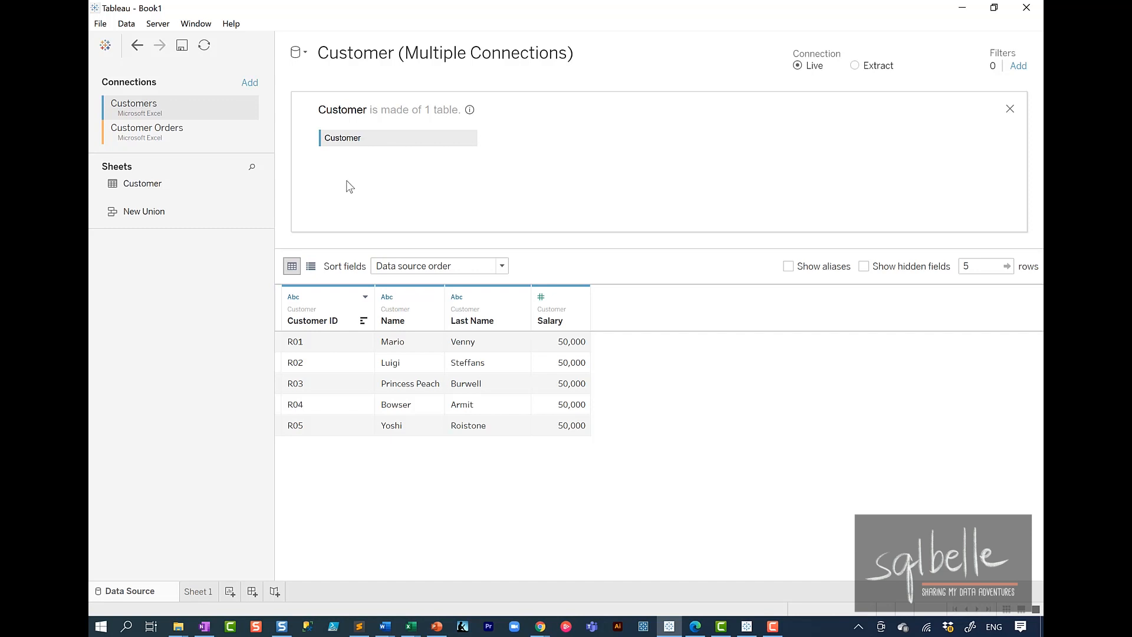
left_click(165, 135)
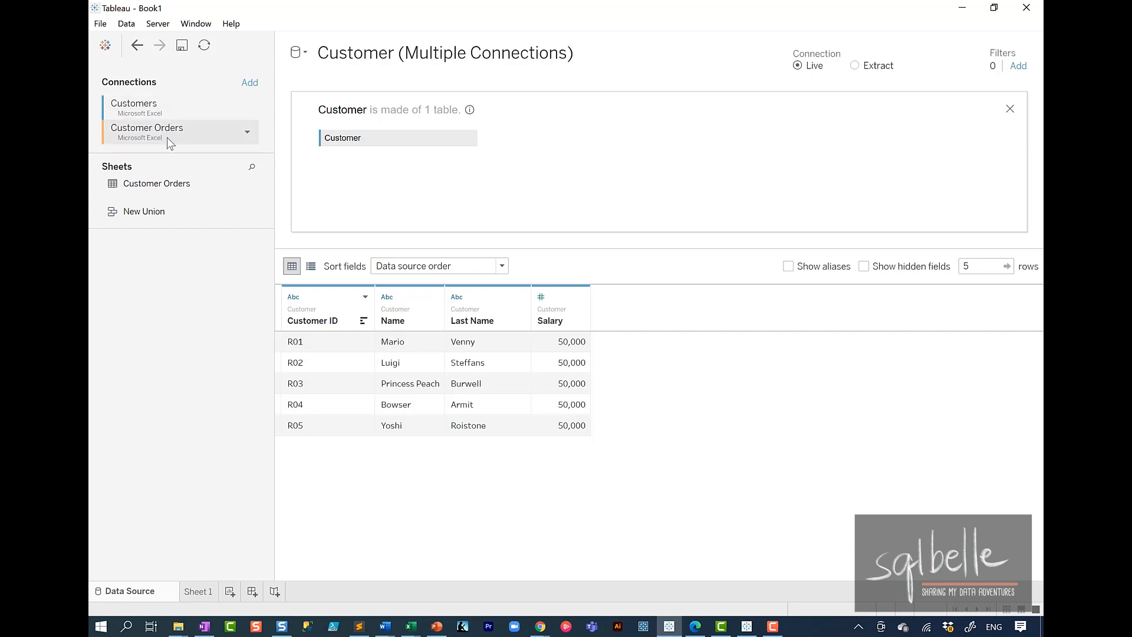
left_click_drag(195, 188, 527, 145)
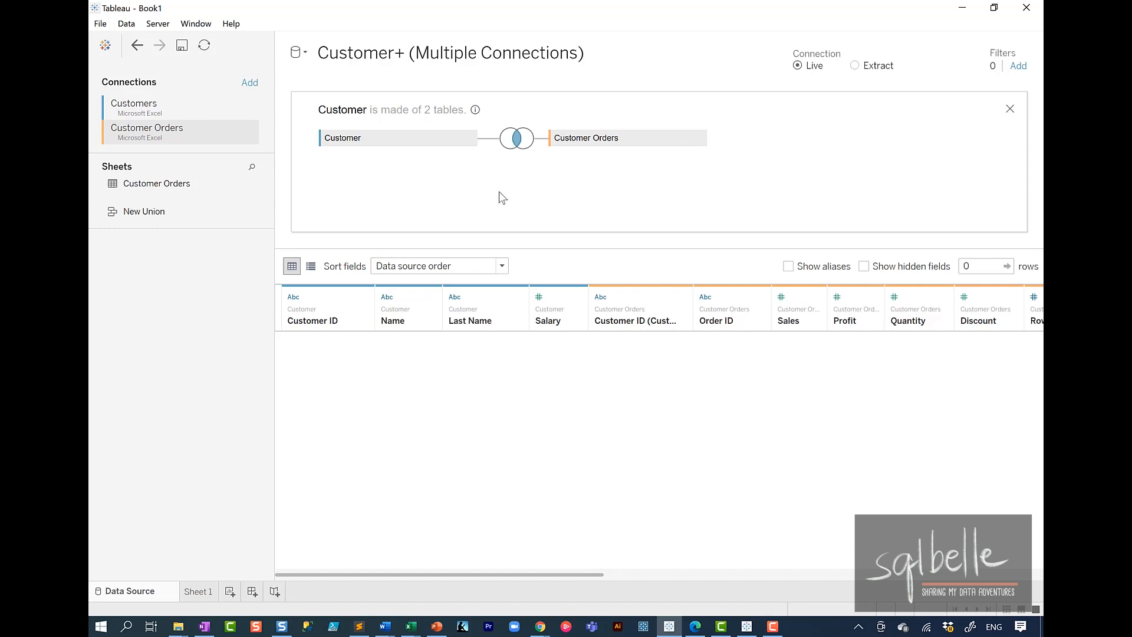
Step: Replace the Customer side of the join clause with the calculation "CUSTOME" + [Customer ID], and close the physical table view
left_click(516, 139)
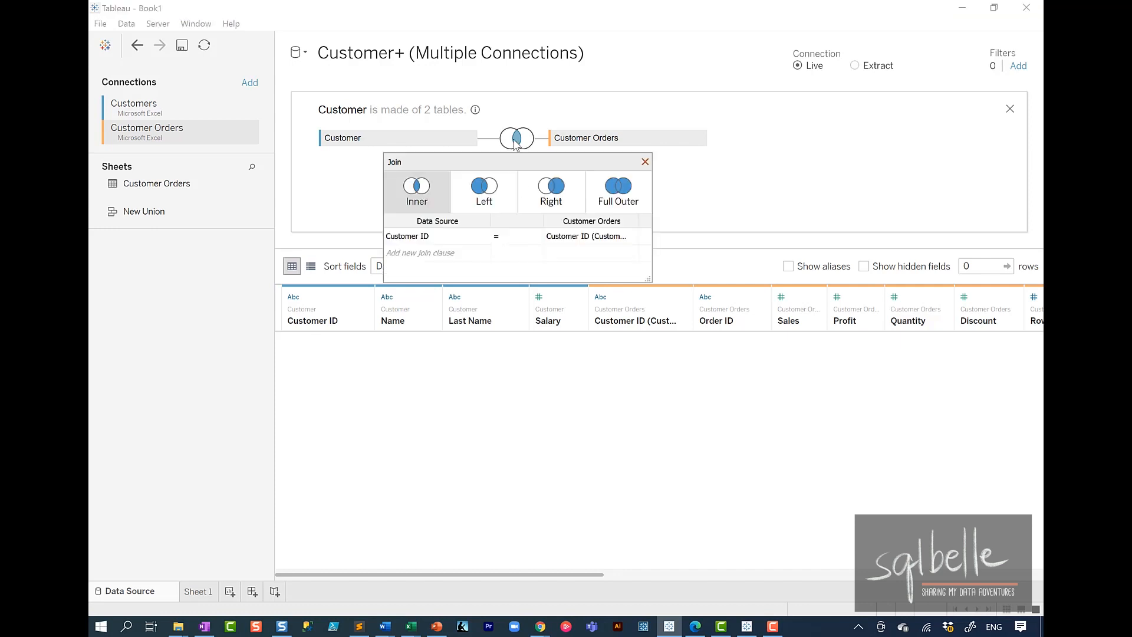
left_click(485, 238)
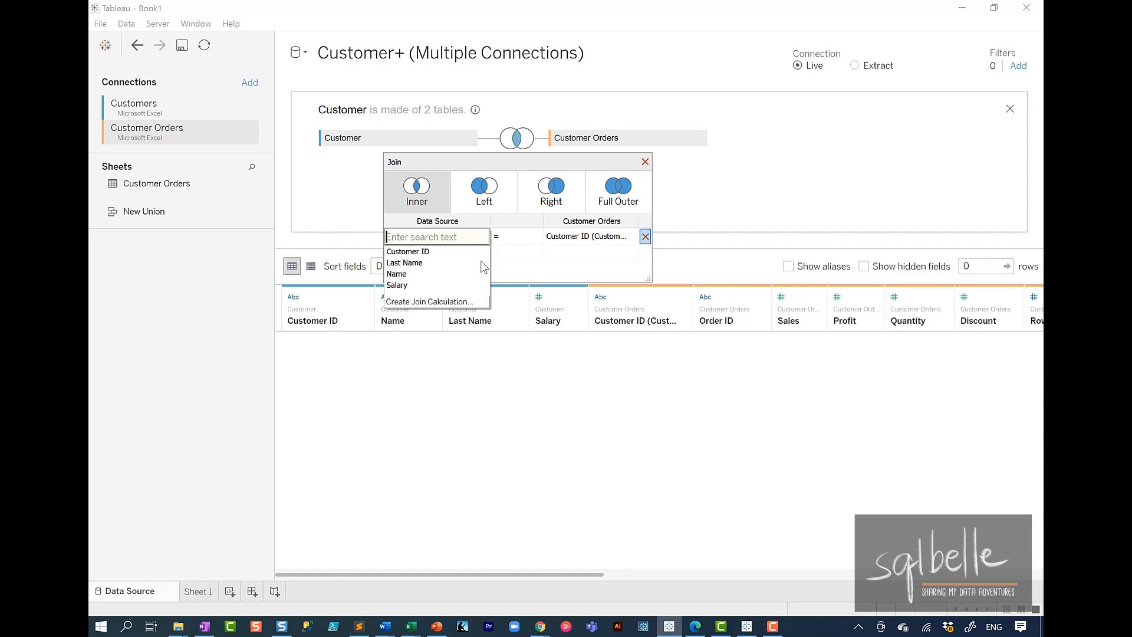
left_click(474, 302)
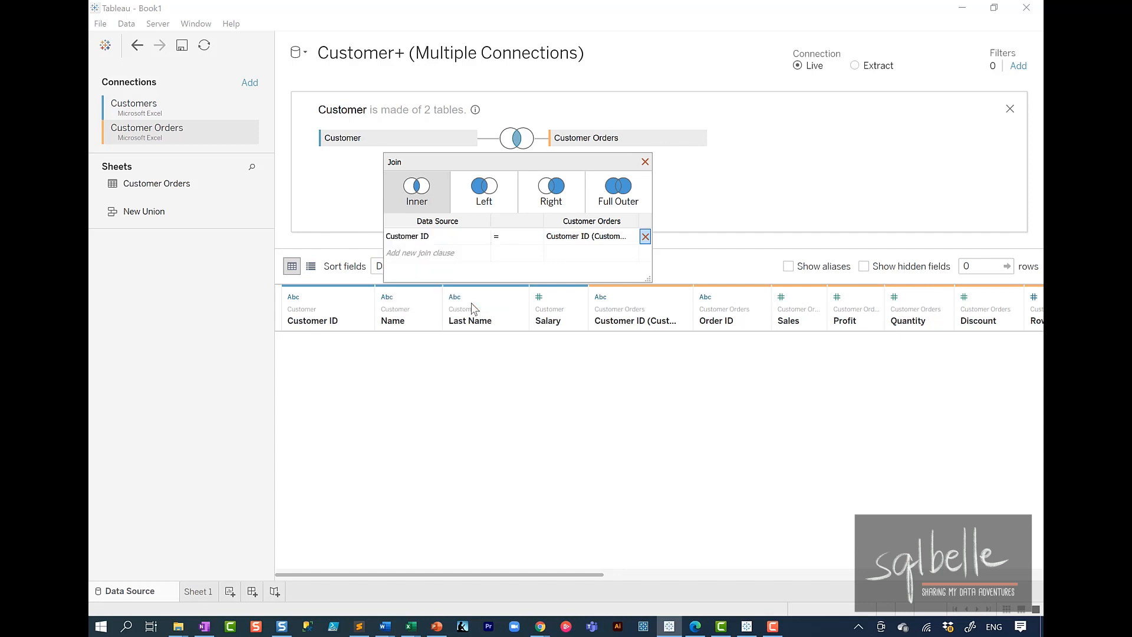
left_click(314, 230)
type("\"CUSTOME\" + [Customer ID")
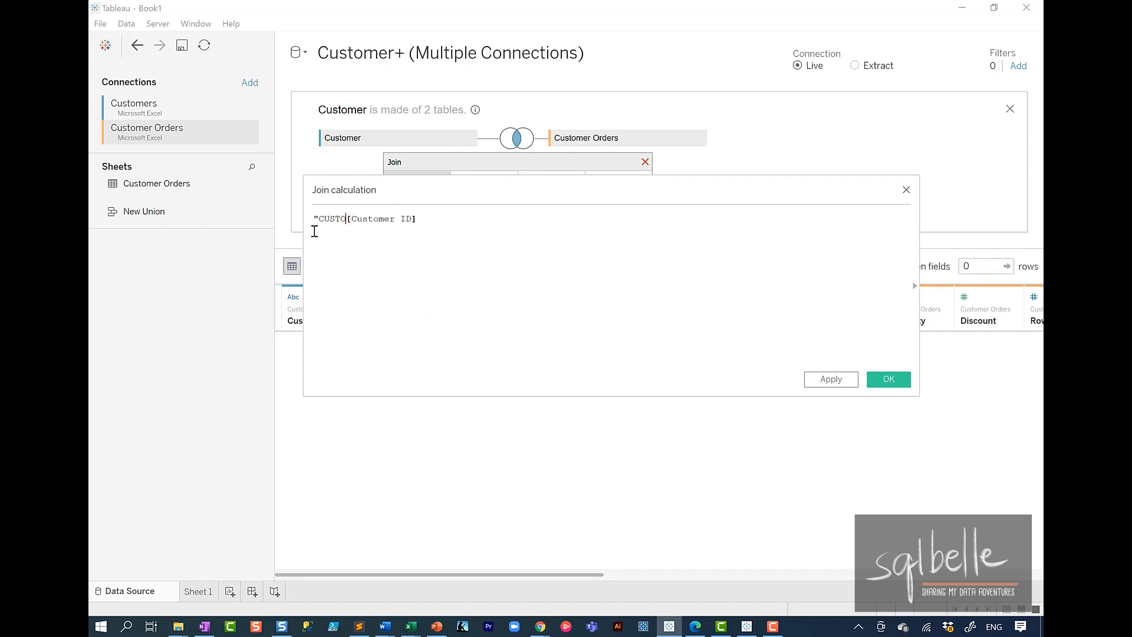
left_click(888, 378)
left_click(645, 163)
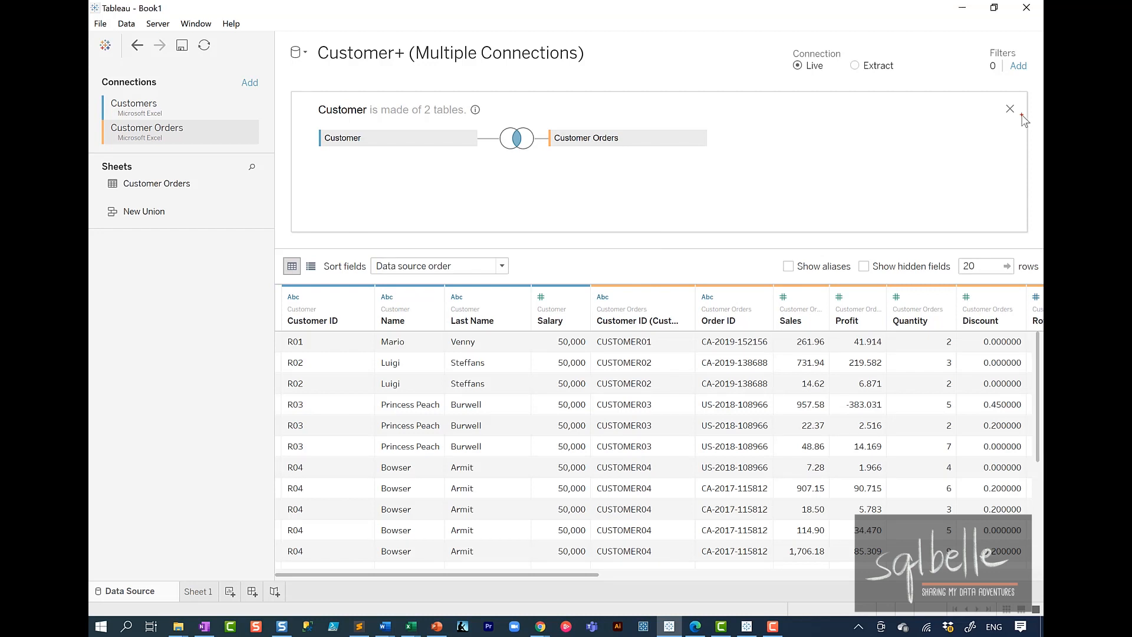
mouse_move(1006, 84)
left_mouse_down()
mouse_move(979, 136)
mouse_move(1014, 94)
left_mouse_up()
left_click(1010, 109)
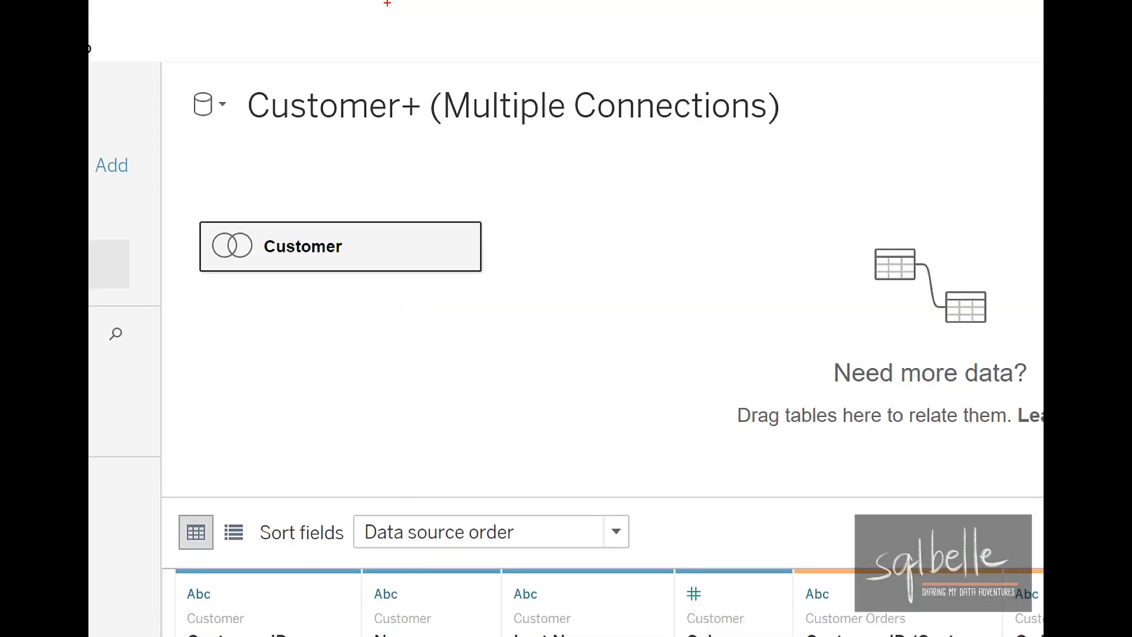
mouse_move(245, 198)
left_mouse_down()
mouse_move(201, 220)
mouse_move(240, 177)
left_mouse_up()
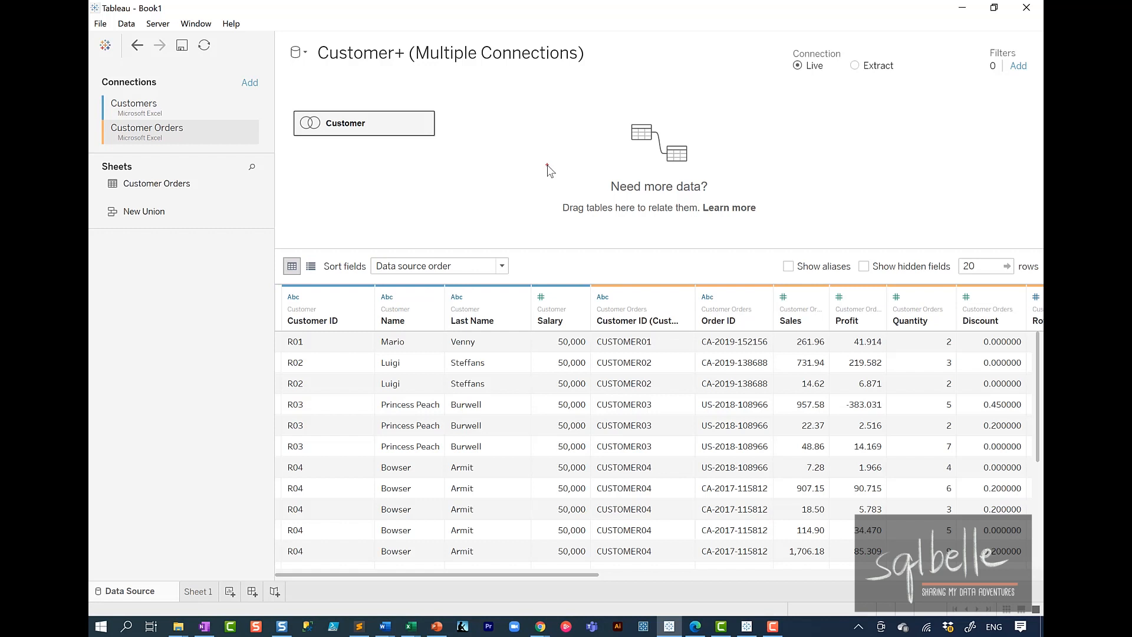
mouse_move(414, 329)
left_mouse_down()
mouse_move(440, 347)
mouse_move(415, 334)
left_mouse_up()
left_click_drag(591, 327, 597, 356)
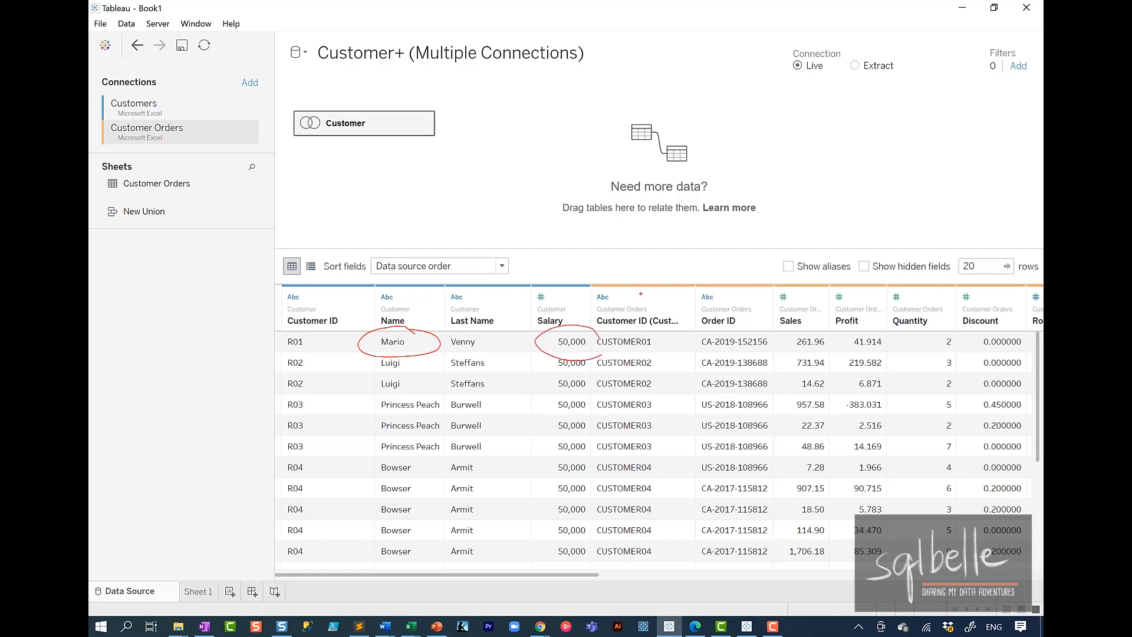
mouse_move(420, 352)
left_mouse_down()
mouse_move(373, 387)
mouse_move(401, 356)
left_mouse_up()
mouse_move(601, 358)
left_mouse_down()
mouse_move(536, 374)
mouse_move(591, 348)
left_mouse_up()
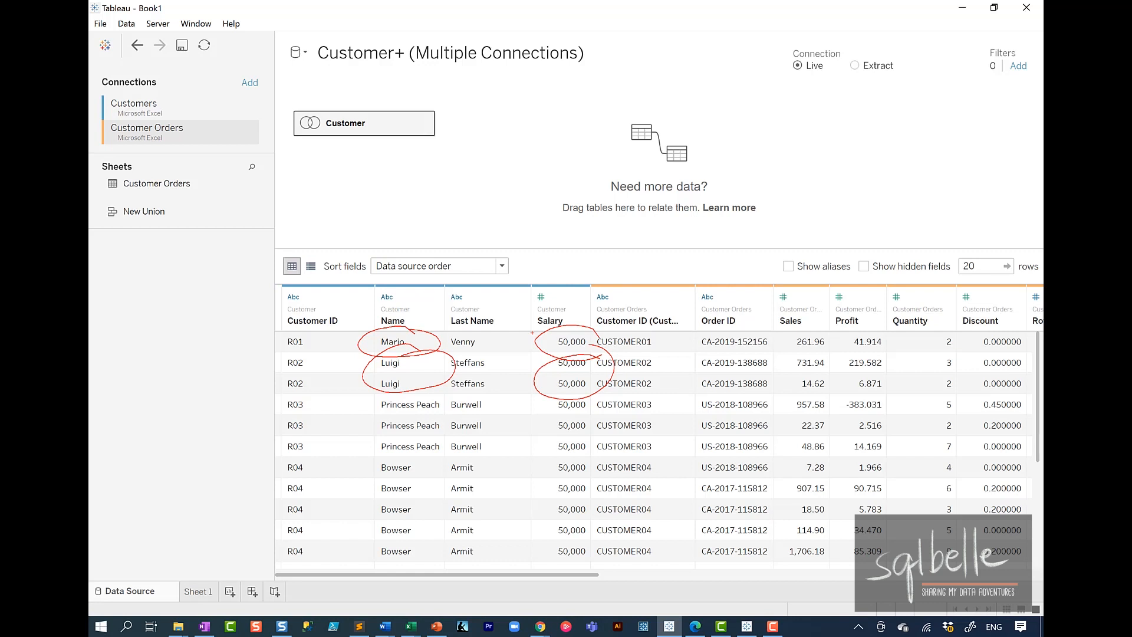
Step: Build a text table on Sheet 1 with Customer ID and Name as rows and the Sales and Salary measures as values
left_click(198, 591)
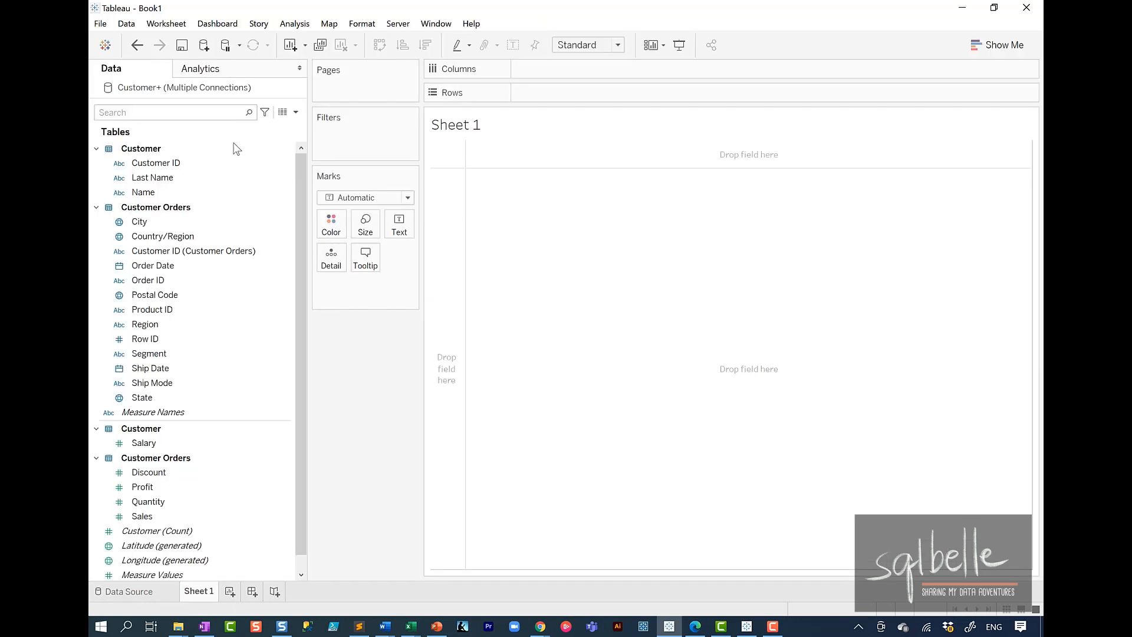
mouse_move(177, 163)
left_mouse_down()
mouse_move(545, 131)
mouse_move(580, 93)
left_mouse_up()
left_click_drag(147, 192, 651, 94)
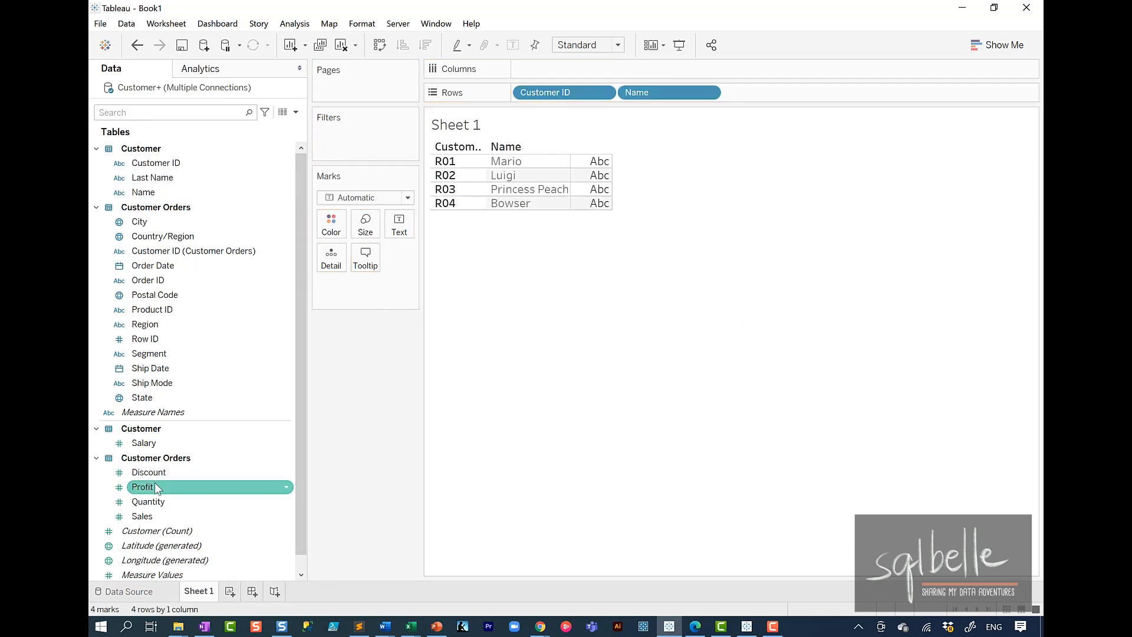
double_click(165, 517)
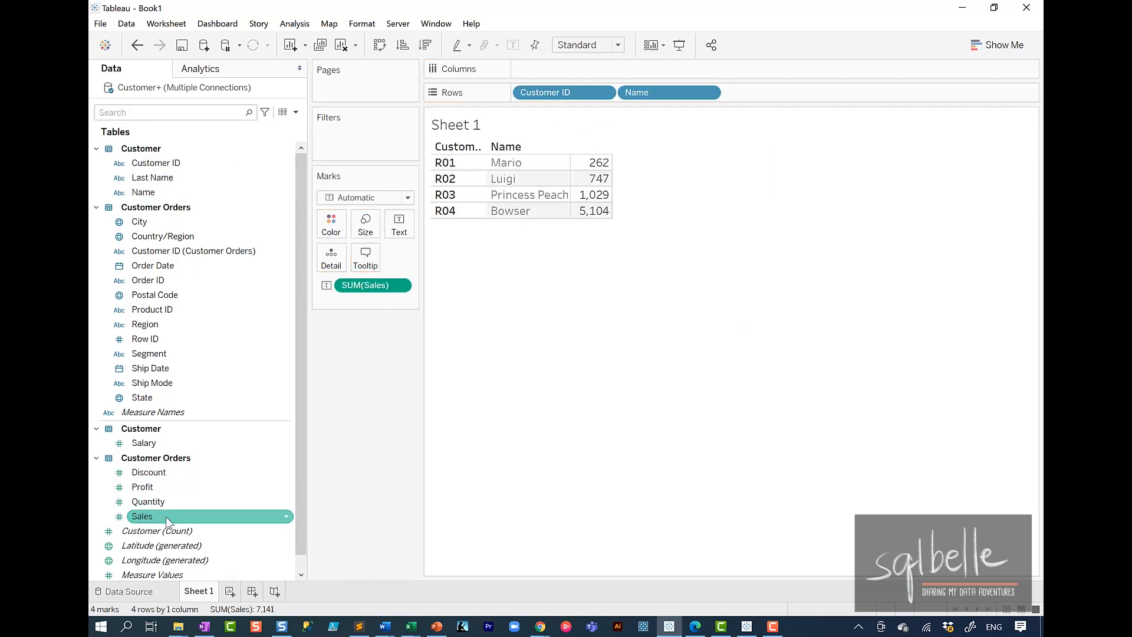
double_click(155, 445)
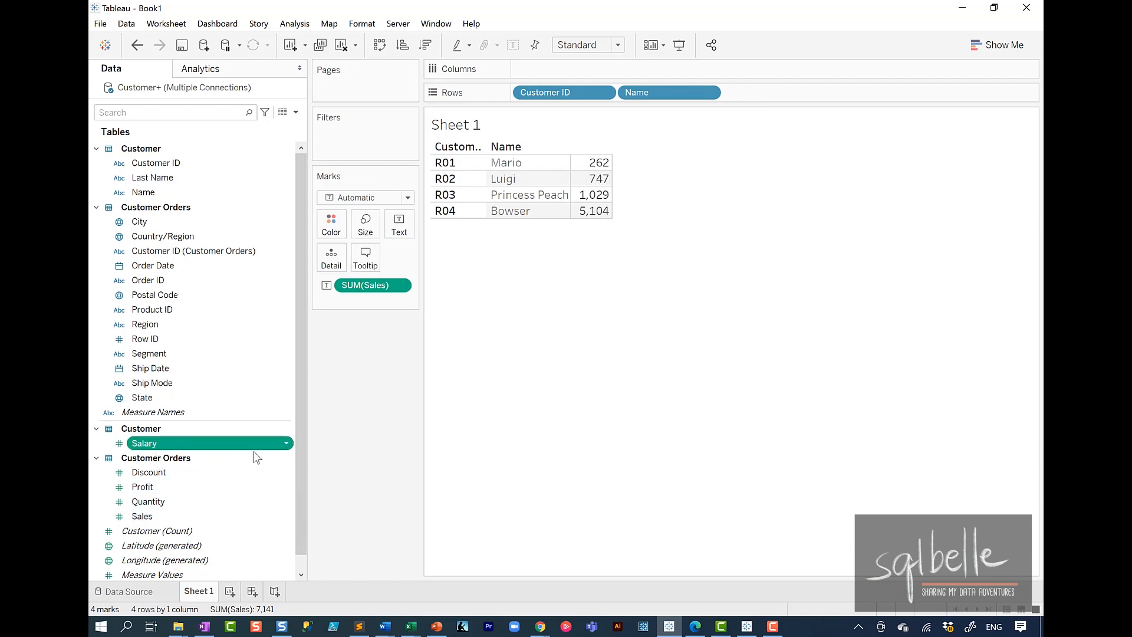
left_click_drag(572, 149, 635, 223)
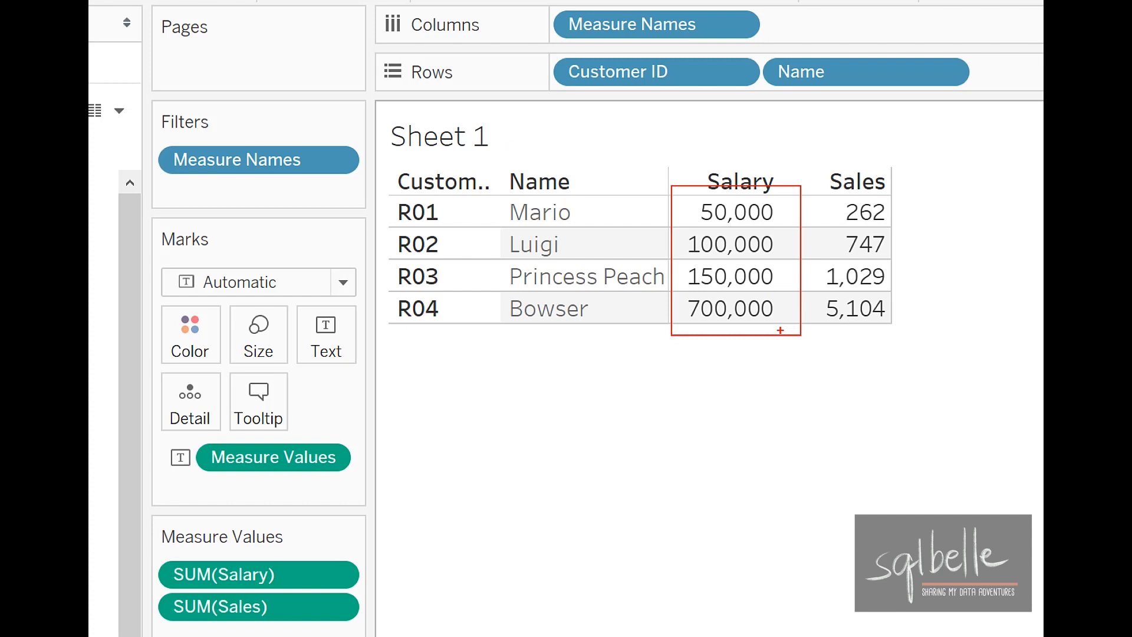
mouse_move(618, 339)
left_mouse_down()
mouse_move(382, 344)
mouse_move(656, 340)
left_mouse_up()
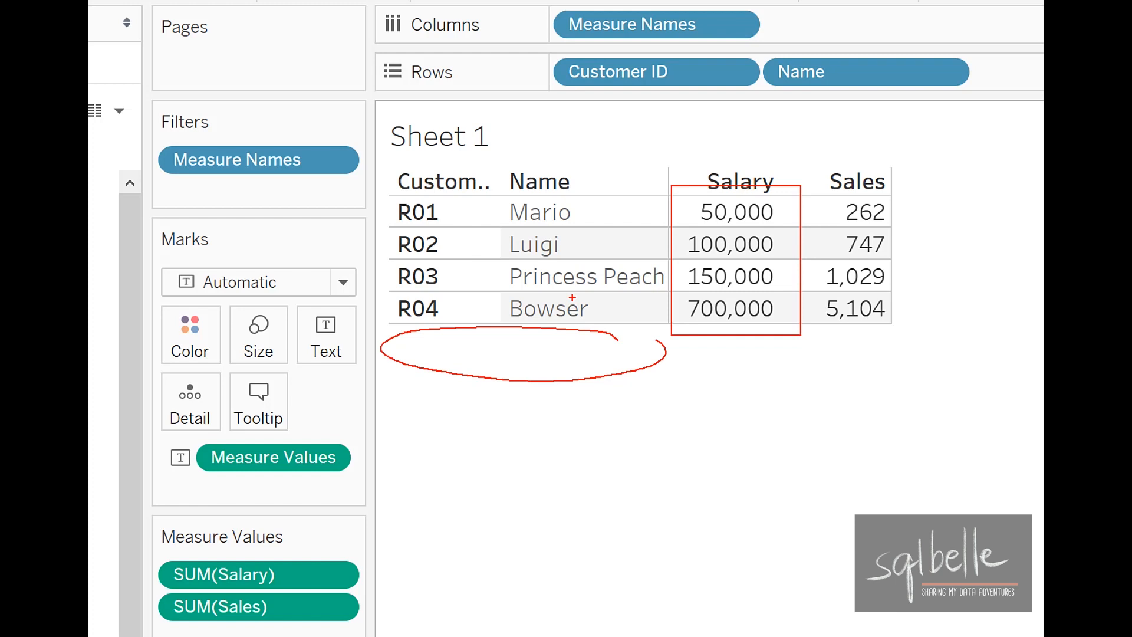
key("Escape")
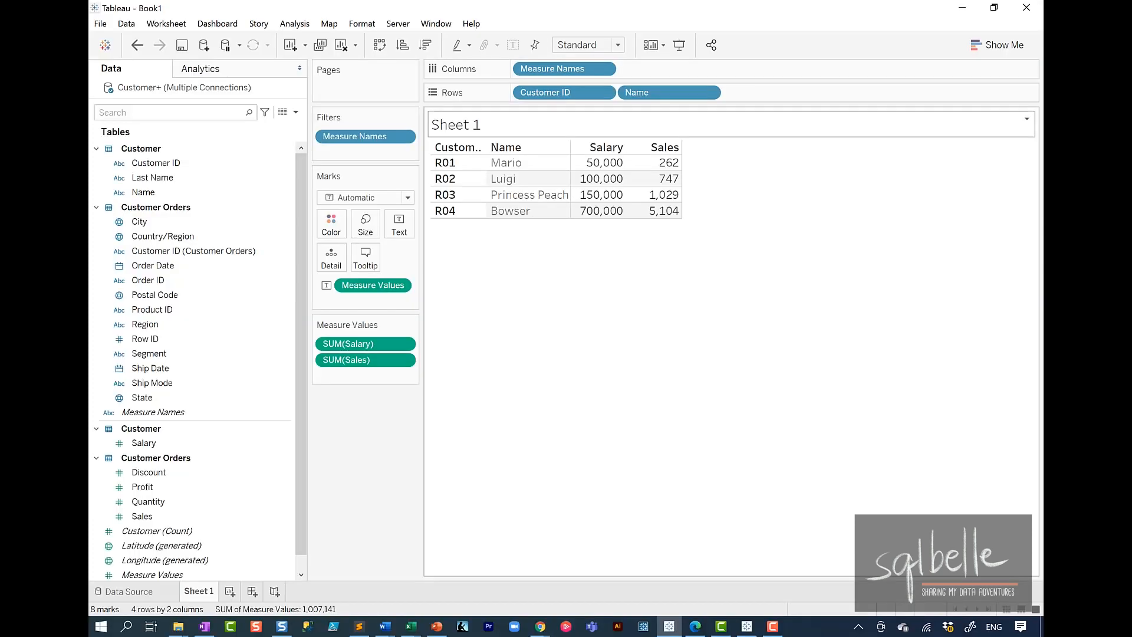
Step: Change the join between Customer and Customer Orders to a left join and return to Sheet 1
left_click(157, 592)
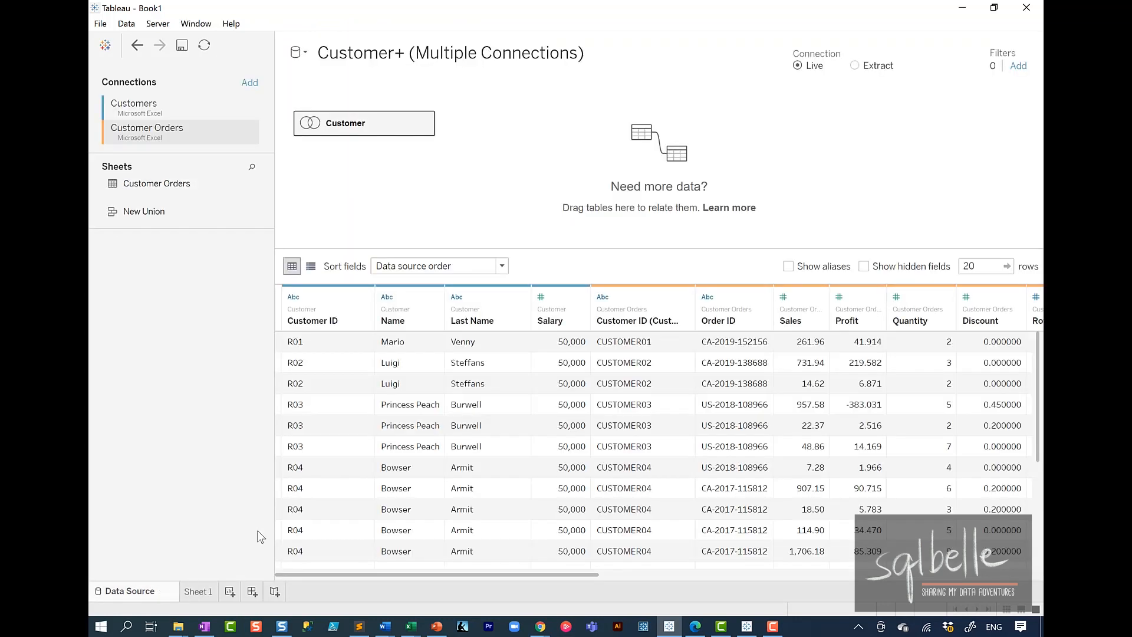
double_click(362, 125)
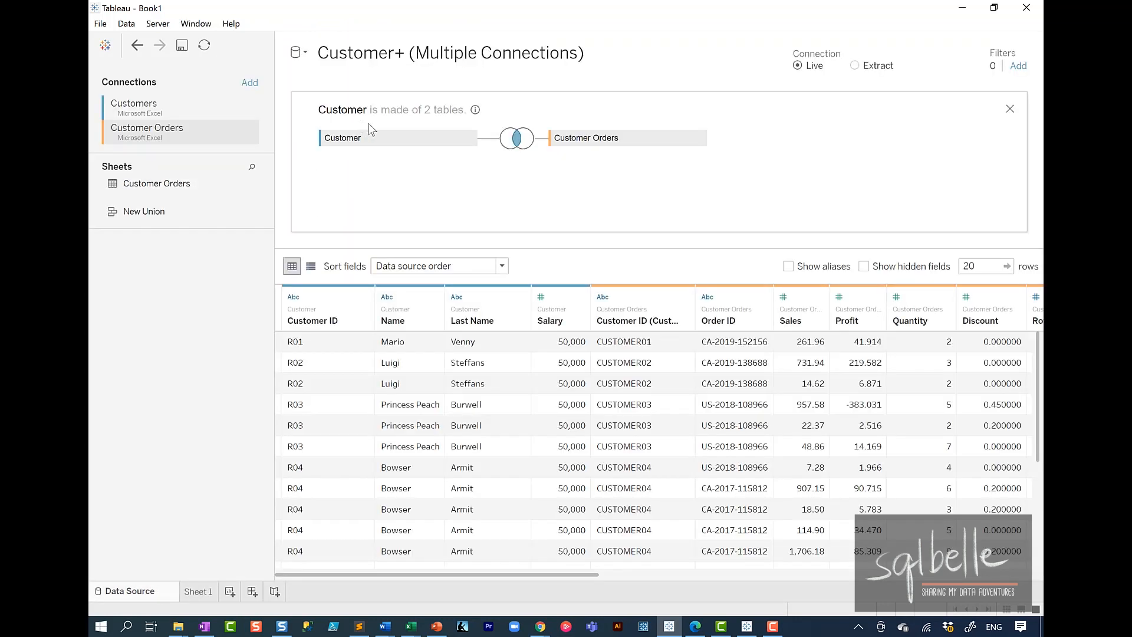
left_click(520, 142)
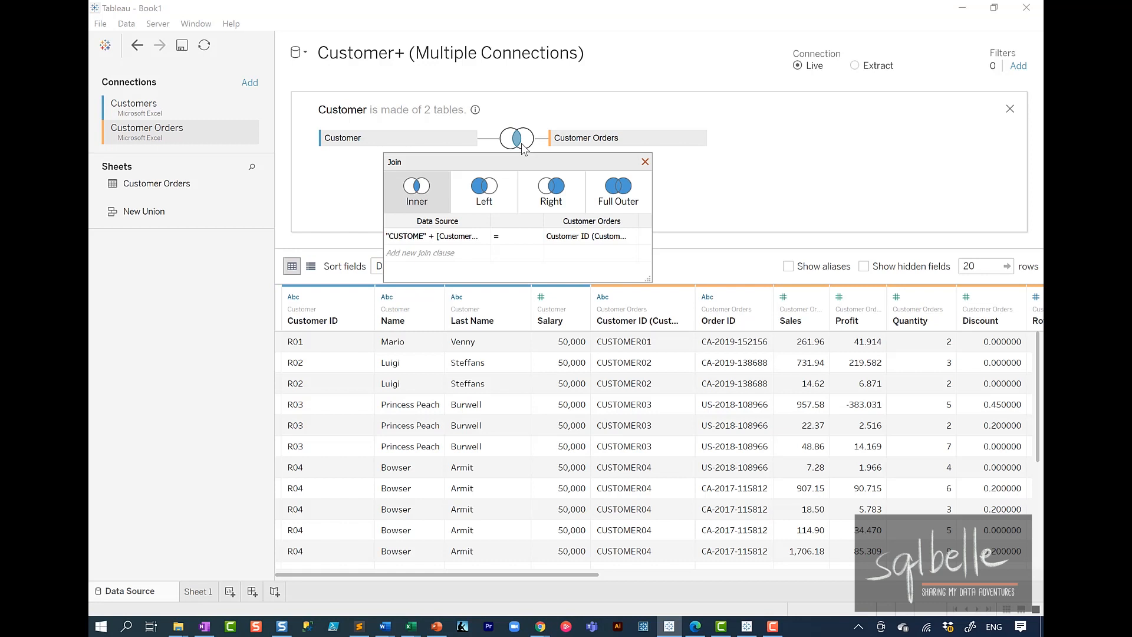
left_click(504, 191)
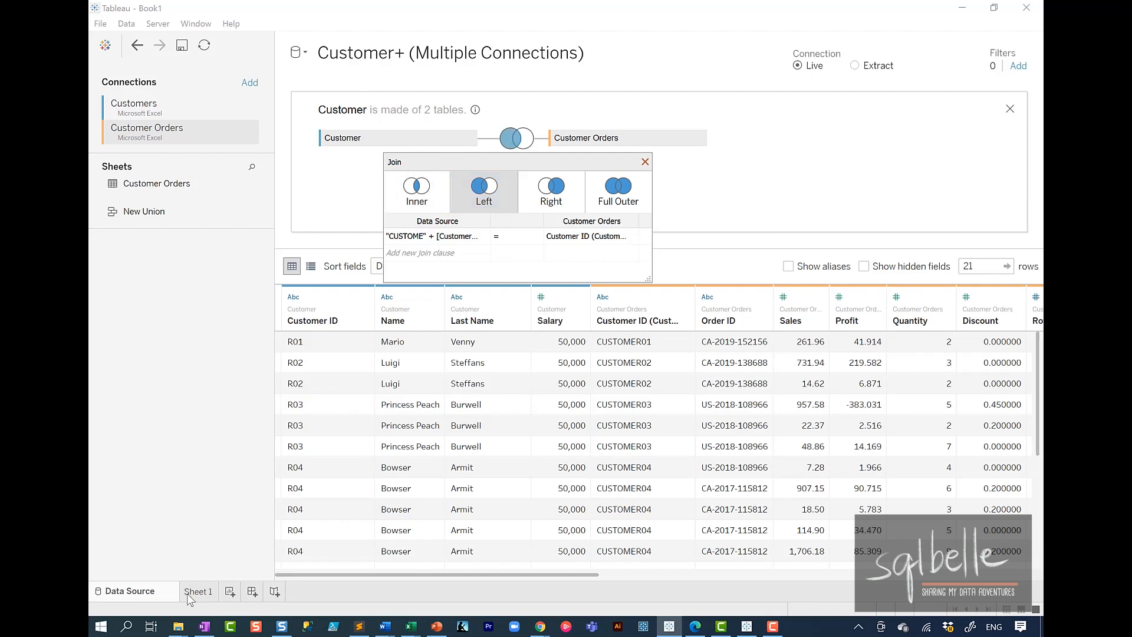
left_click(195, 591)
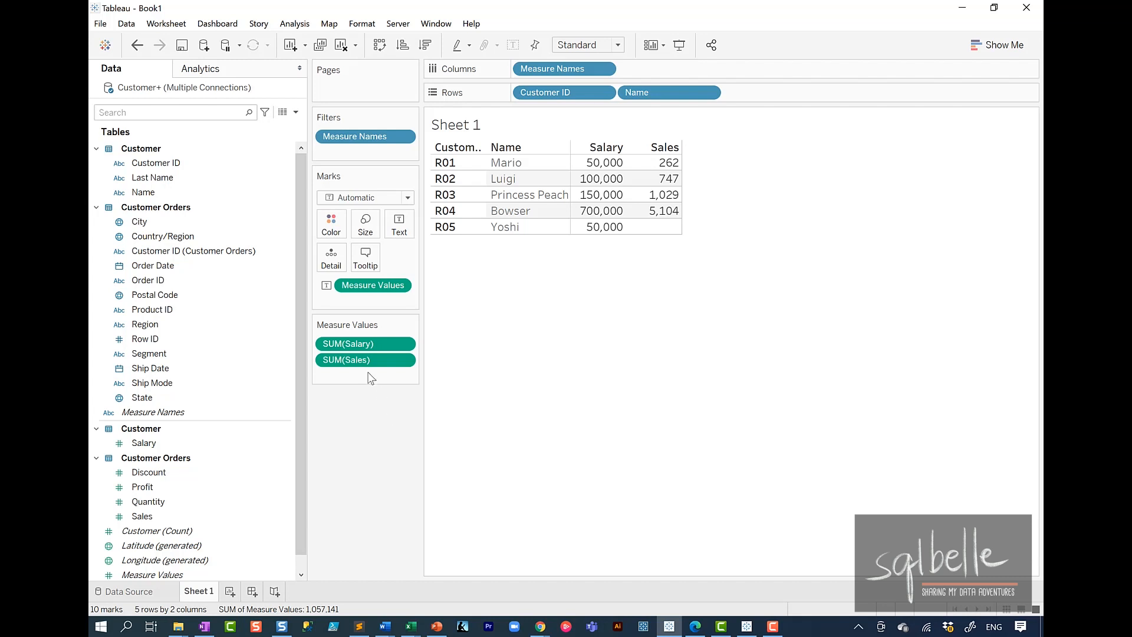
Step: Start a new calculated field and name it Fixed Salary
left_click(296, 113)
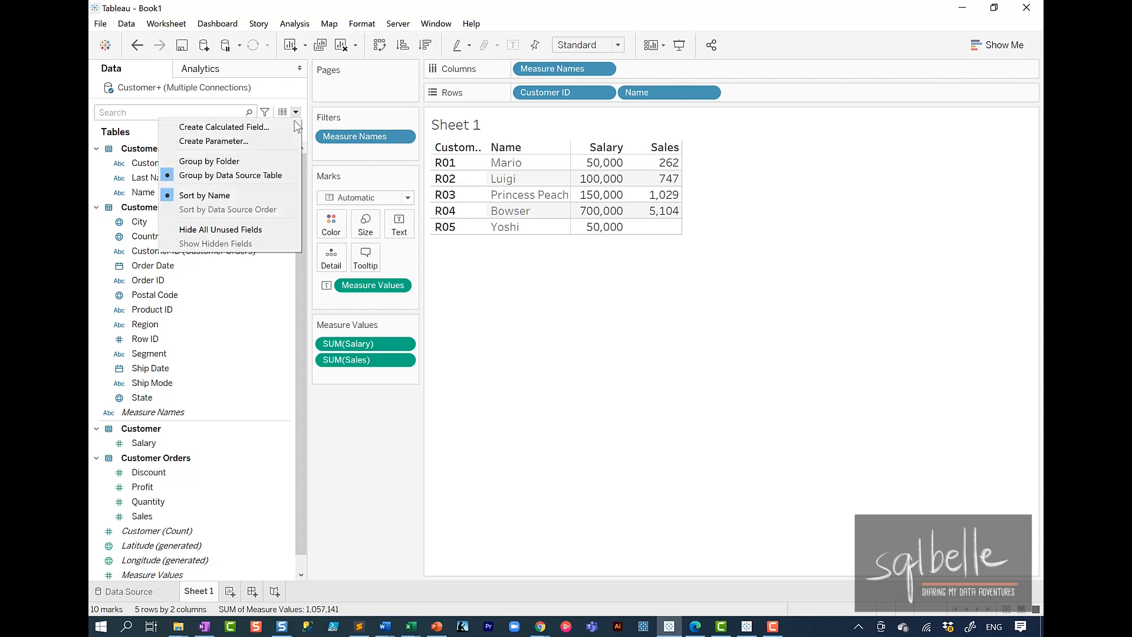
left_click(286, 124)
left_click_drag(517, 193, 528, 347)
type("Fixed Salary")
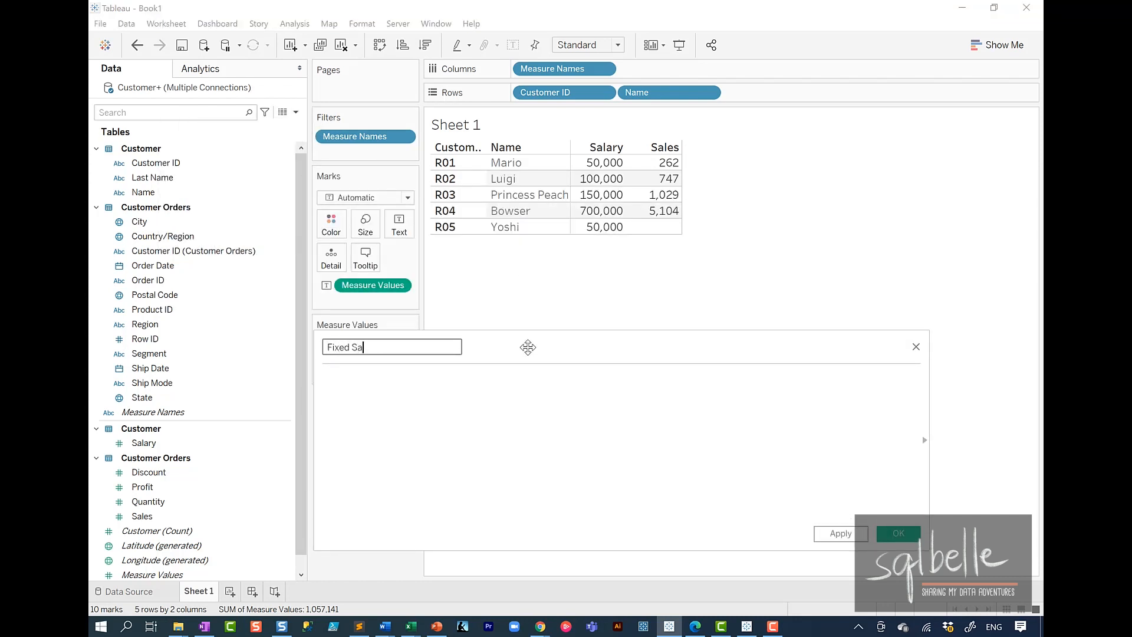
Step: Define Fixed Salary as {FIXED [Customer ID]: MIN([Salary])}, save the calculation and add the field to the Sheet 1 table
left_click(490, 419)
type("{FIXED")
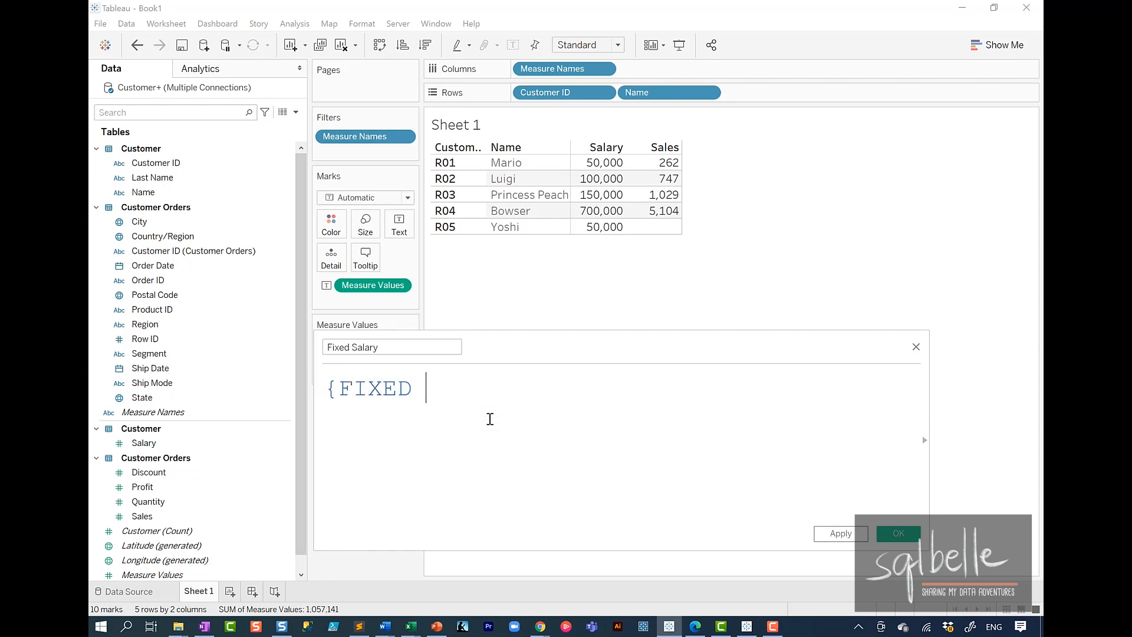
left_click_drag(545, 93, 485, 390)
type(": ")
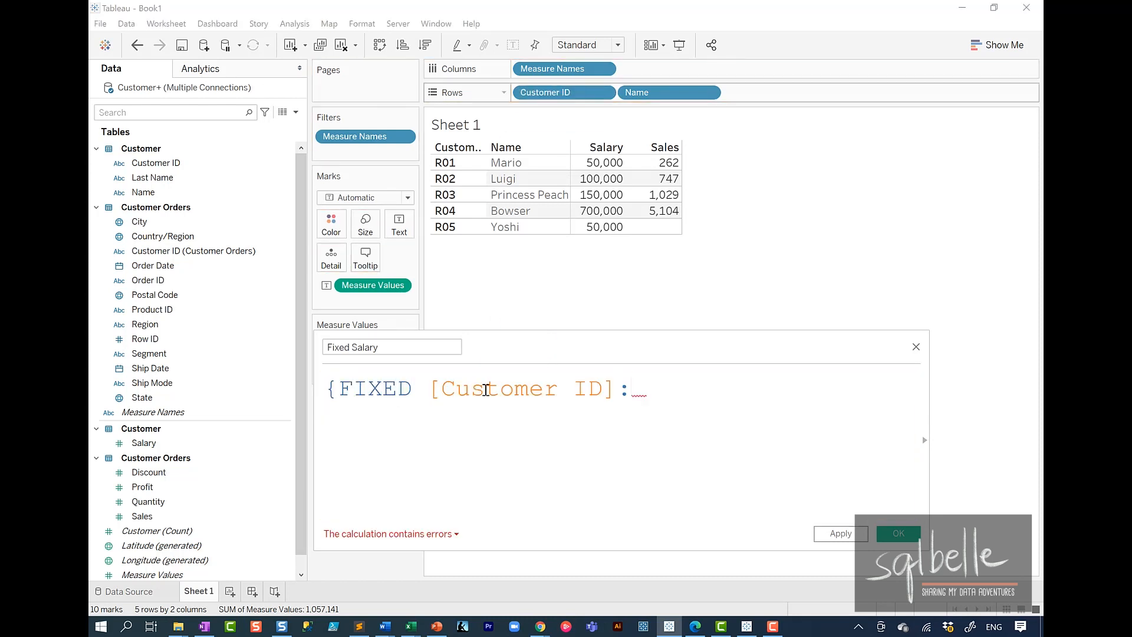
type("MIN(Sal")
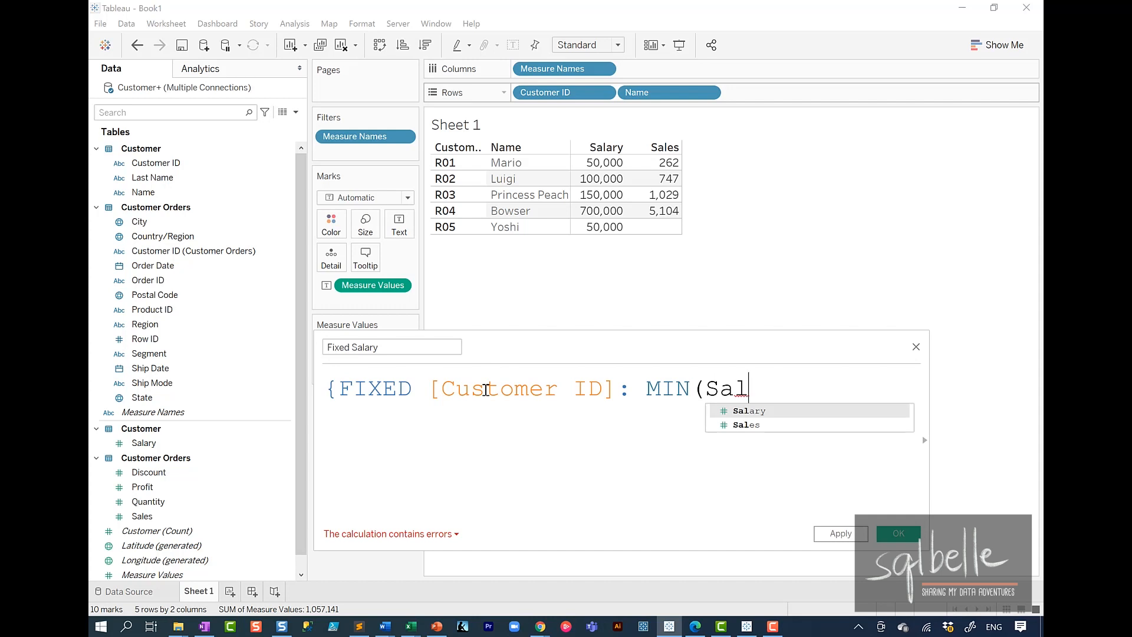
key("Return")
type(")}")
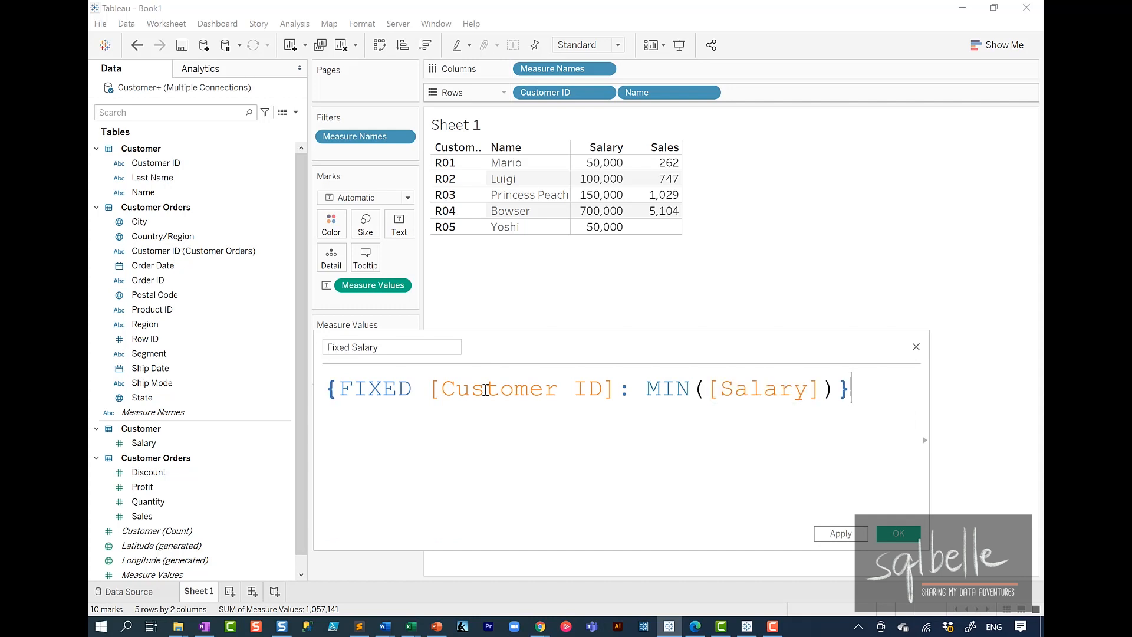
left_click(903, 533)
double_click(157, 534)
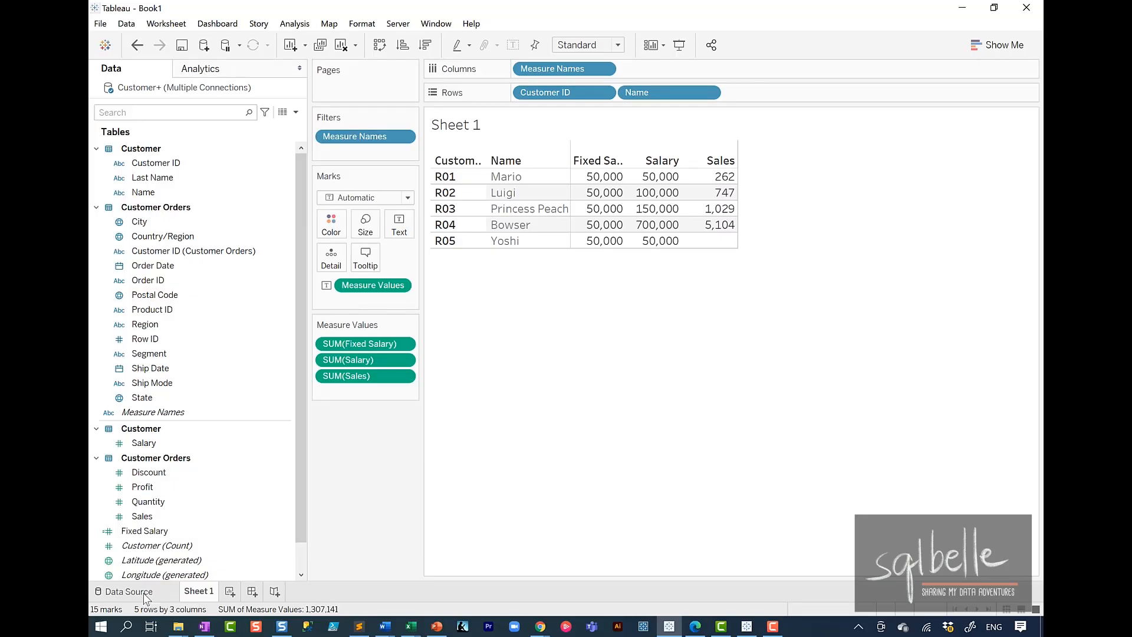
Step: Add the Products Excel file as a connection, join its Product List sheet to Customer Orders, and check the Sheet 1 table
left_click(146, 596)
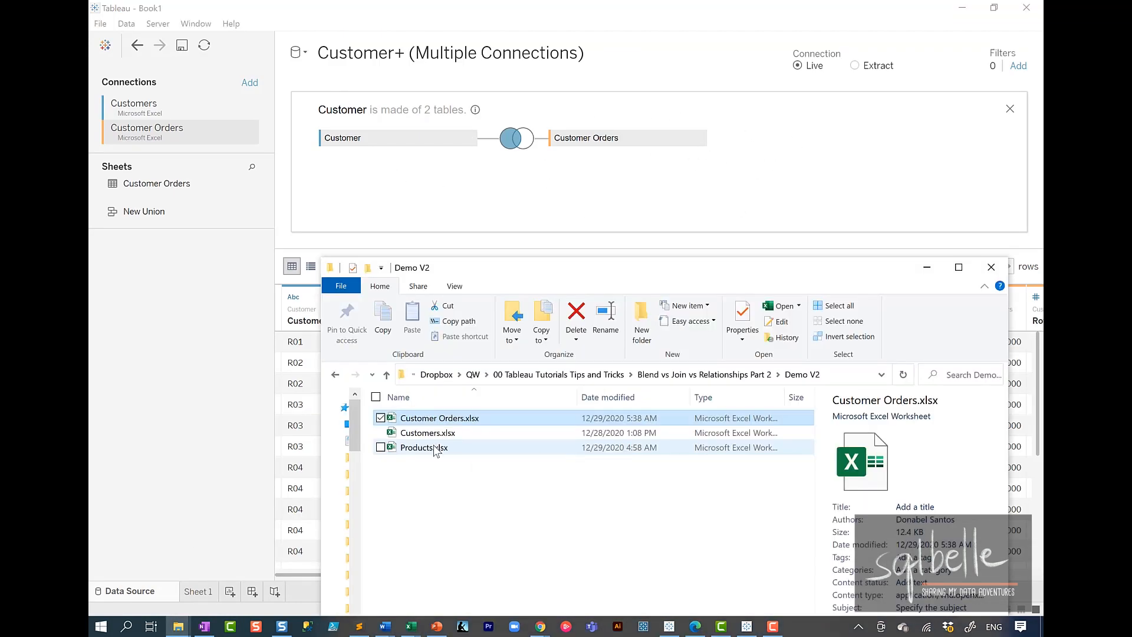
left_click_drag(432, 449, 192, 286)
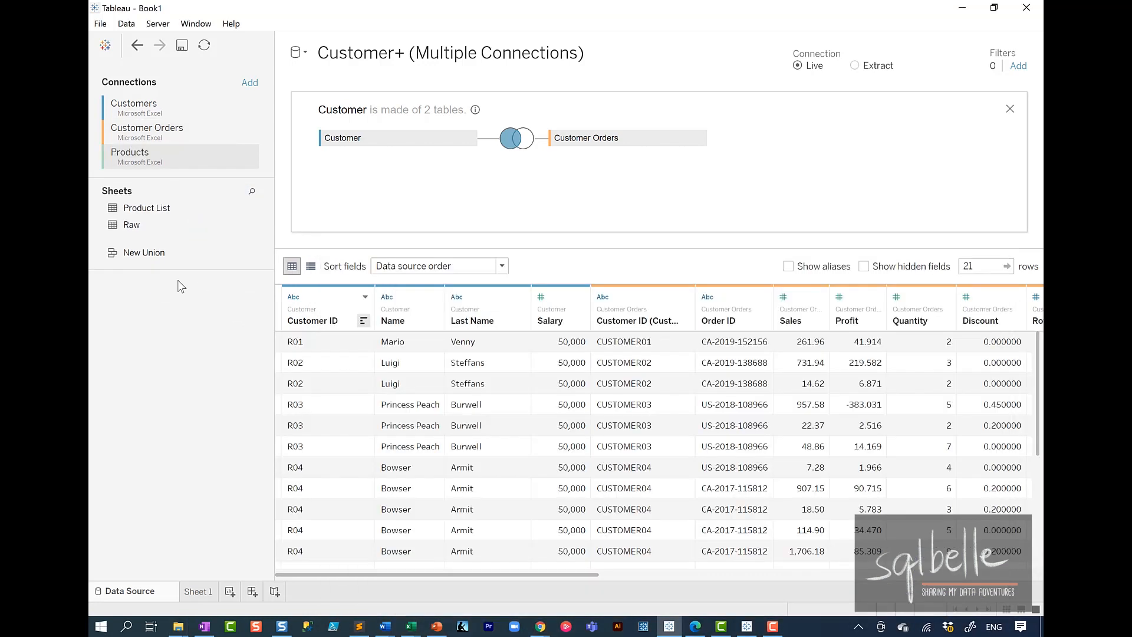
left_click_drag(149, 210, 780, 143)
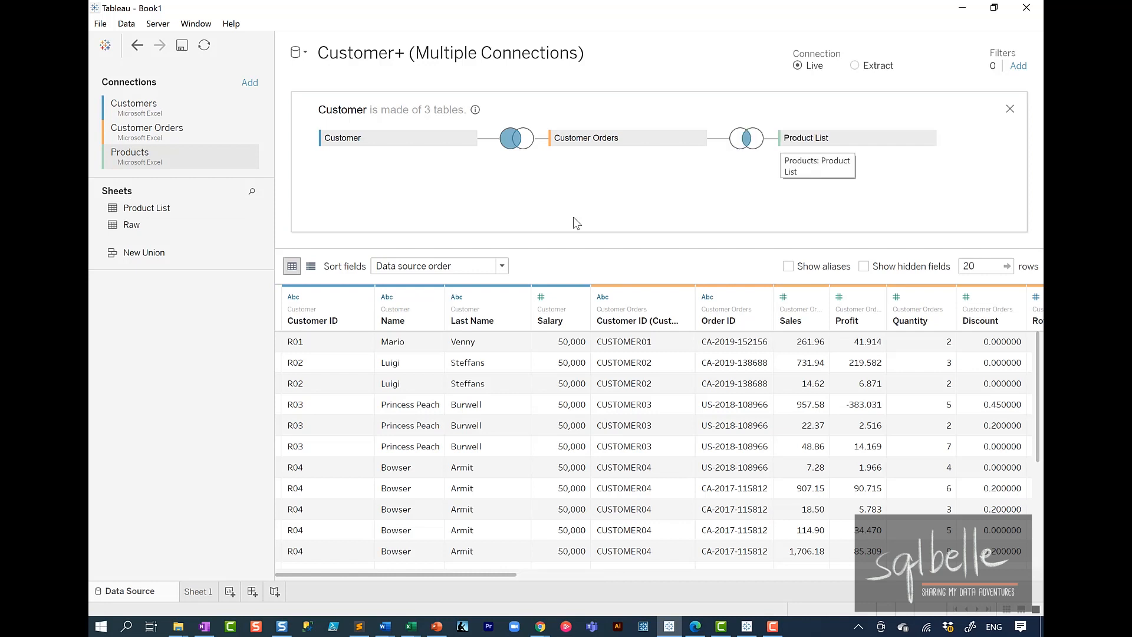
left_click(200, 592)
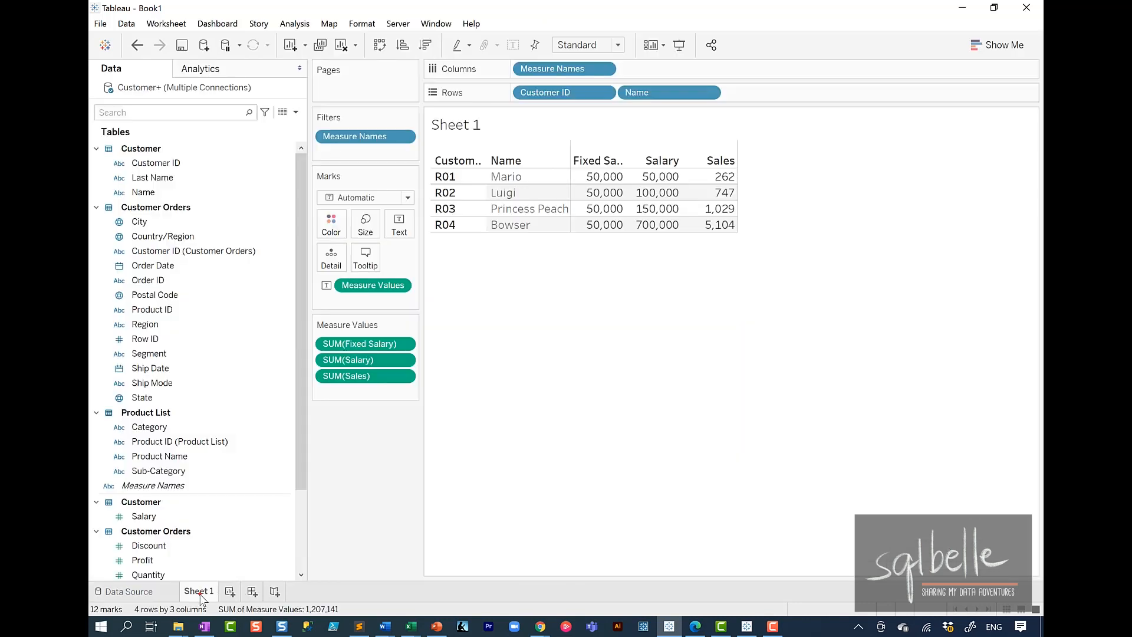
mouse_move(564, 233)
left_mouse_down()
mouse_move(430, 236)
mouse_move(613, 265)
mouse_move(630, 237)
left_mouse_up()
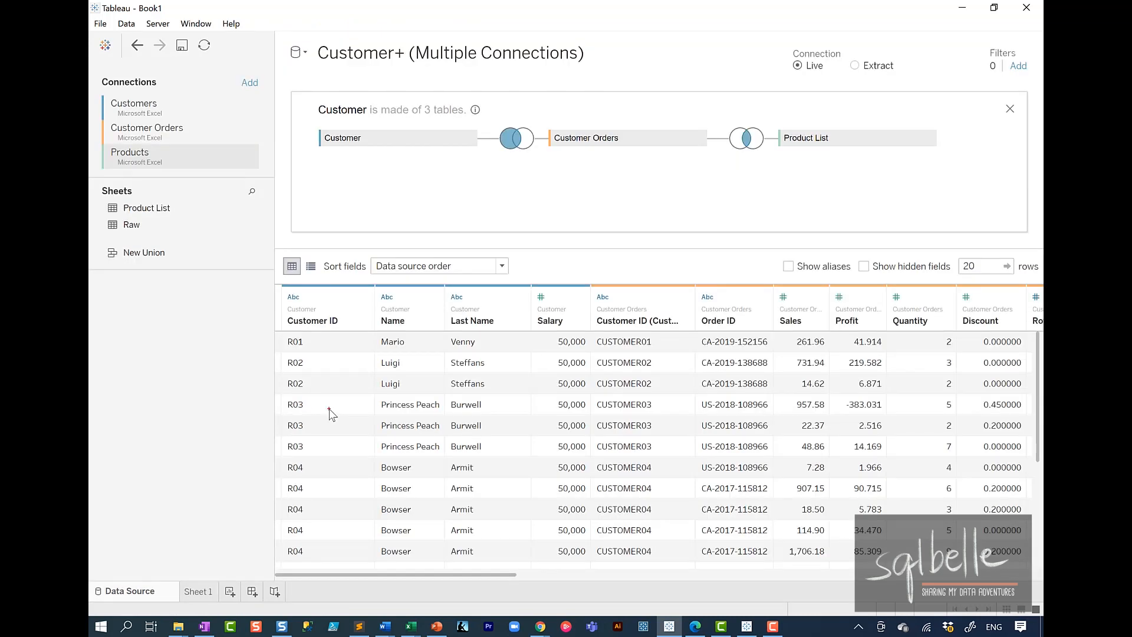
mouse_move(617, 123)
left_mouse_down()
mouse_move(434, 191)
mouse_move(539, 94)
left_mouse_up()
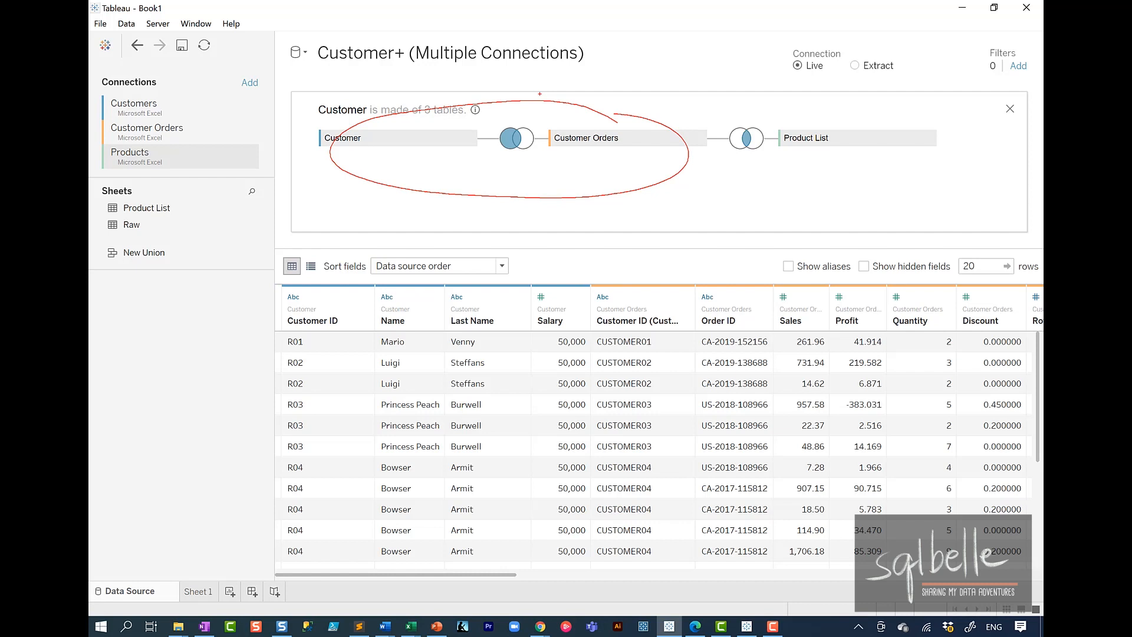
mouse_move(829, 101)
left_mouse_down()
mouse_move(702, 174)
mouse_move(896, 123)
left_mouse_up()
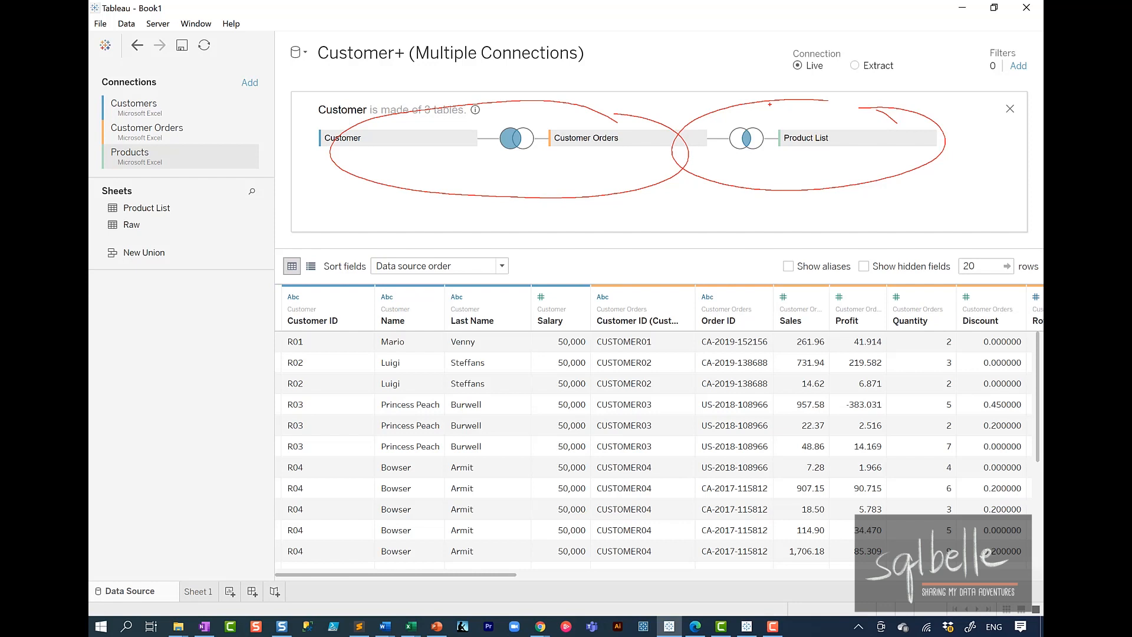
key("Escape")
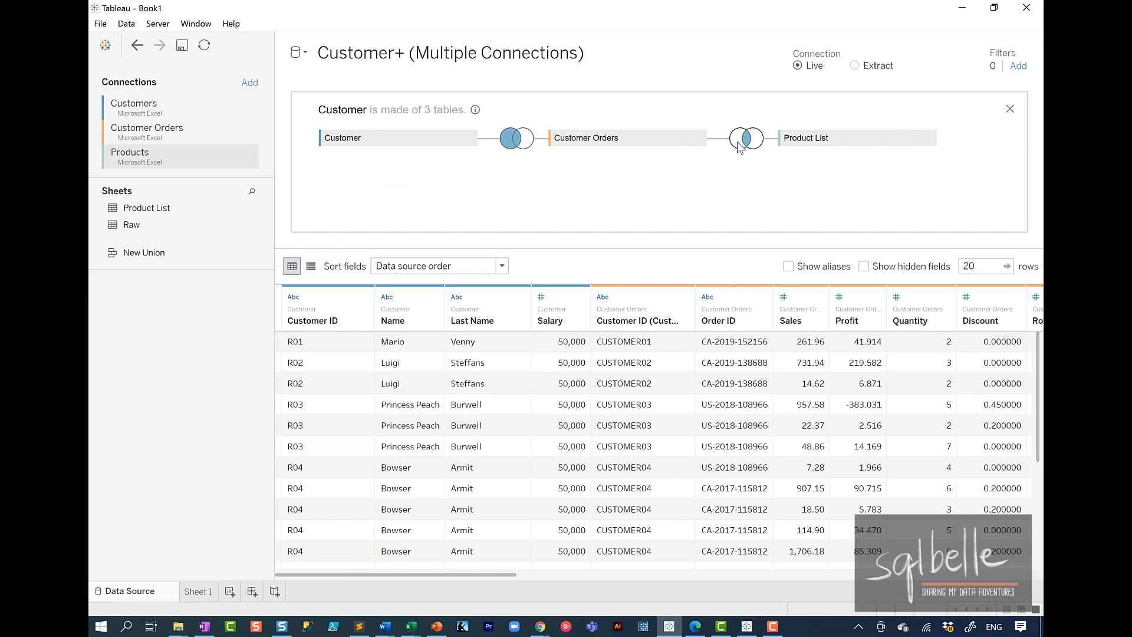
Step: Change the join between Customer Orders and Product List to a left join and check the Sheet 1 table
left_click(745, 140)
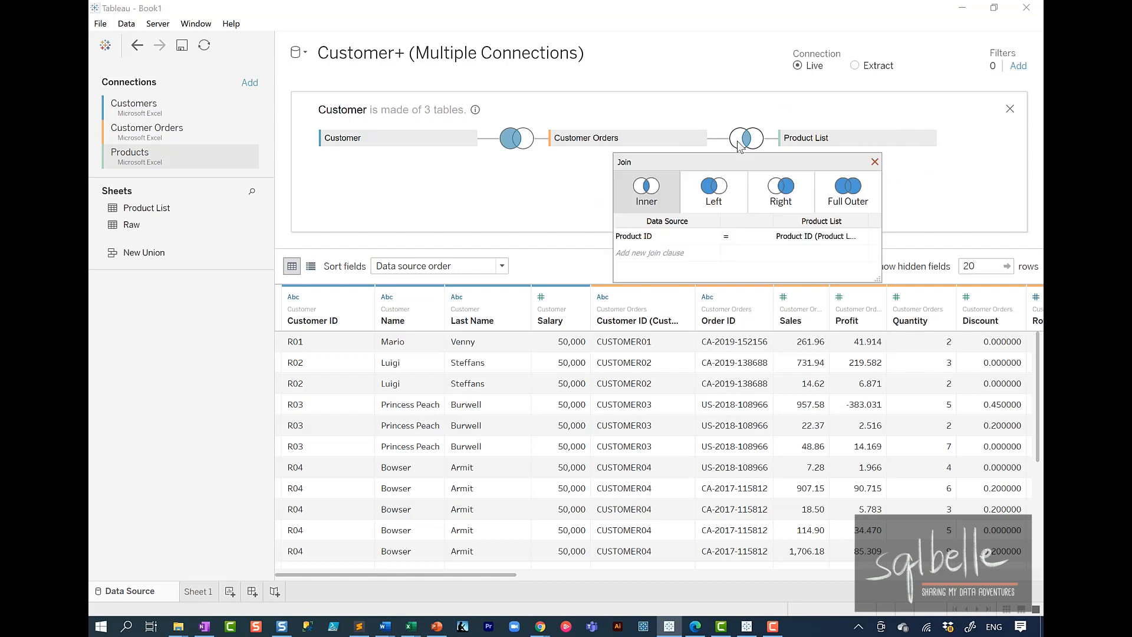
left_click(730, 202)
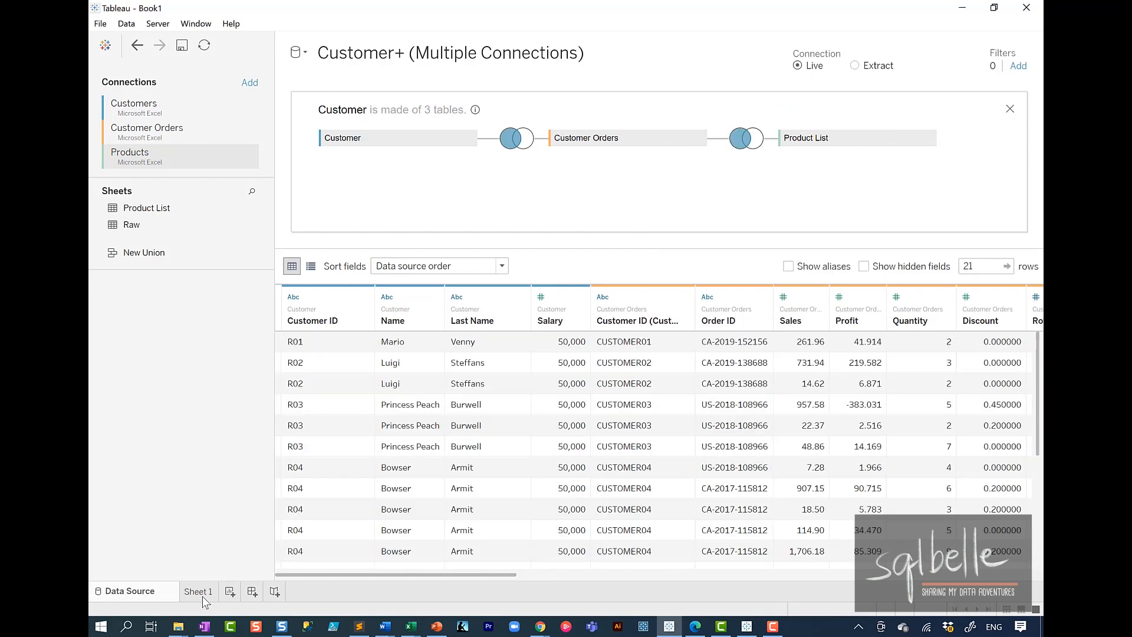
left_click(199, 592)
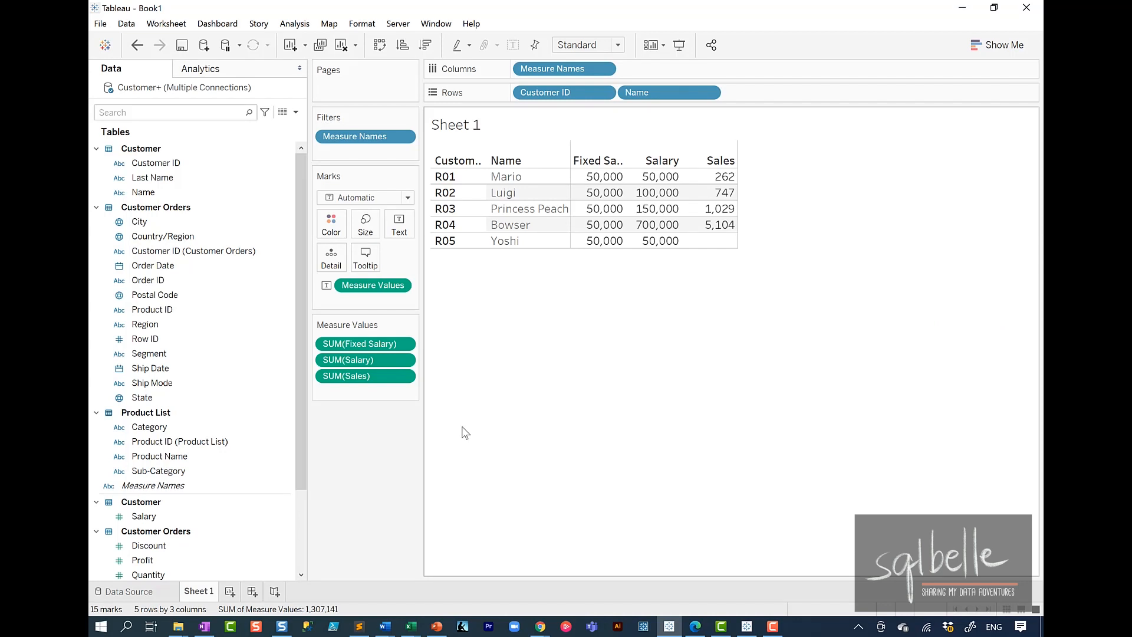
Step: Add a new worksheet, preview the Product List source data and list Product ID (Product List) as rows in the new sheet
left_click(230, 591)
mouse_move(235, 591)
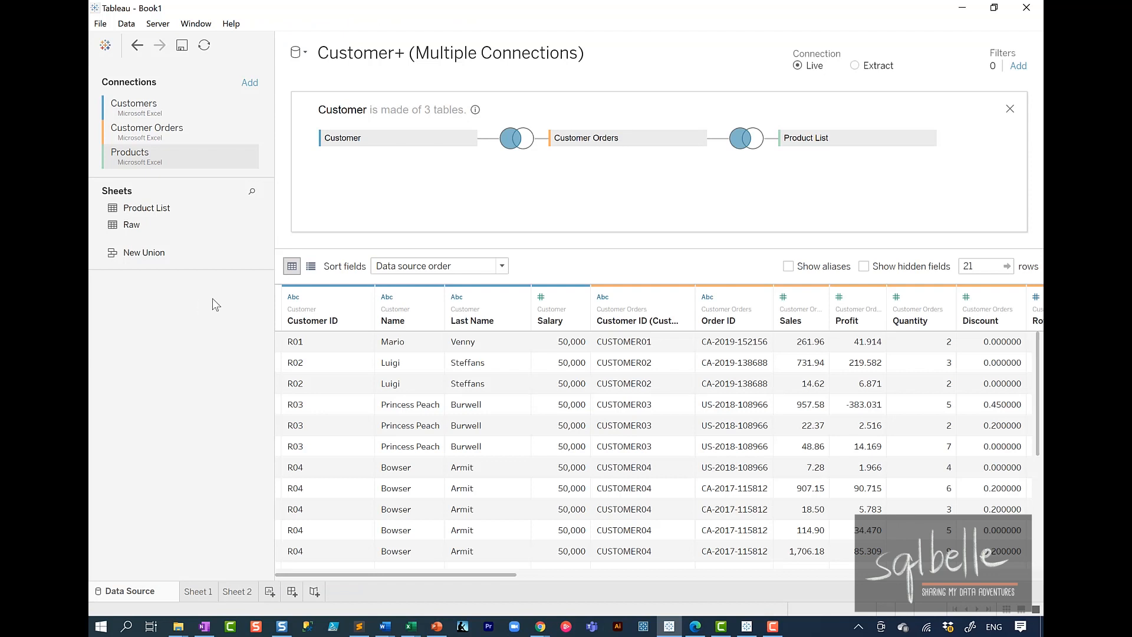
left_click(249, 208)
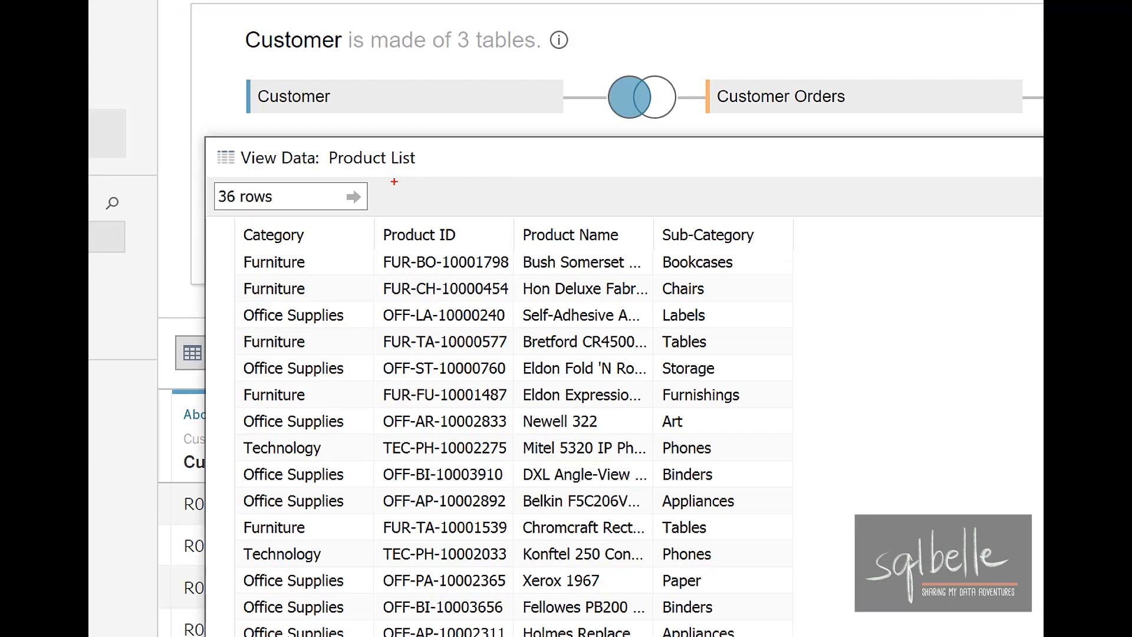
mouse_move(331, 203)
left_mouse_down()
mouse_move(197, 215)
mouse_move(315, 180)
left_mouse_up()
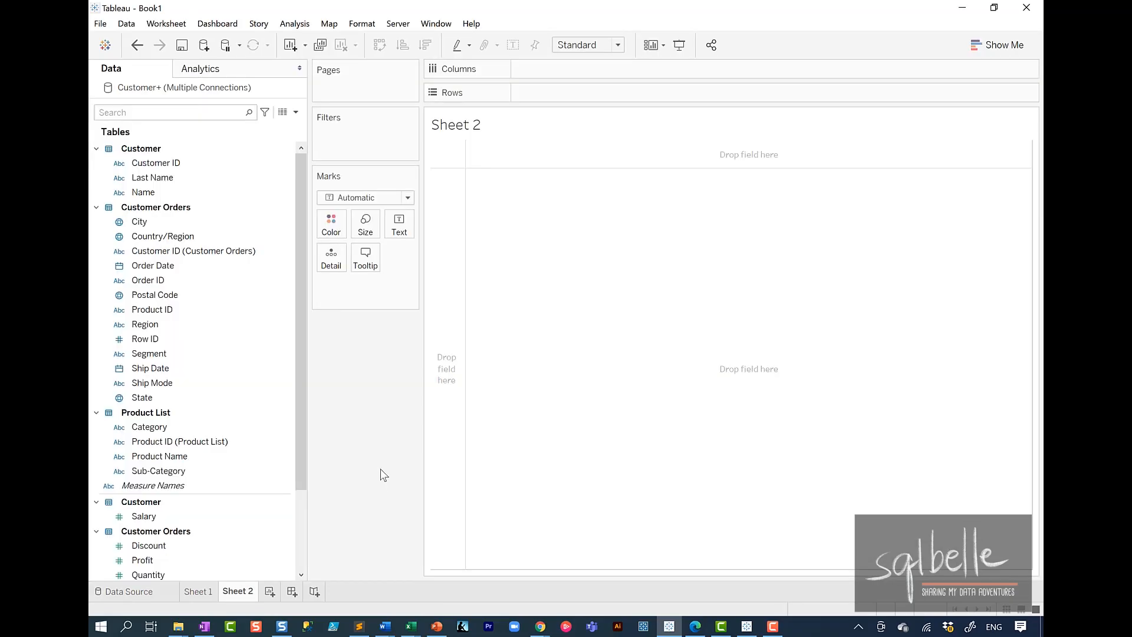
left_click_drag(227, 441, 583, 110)
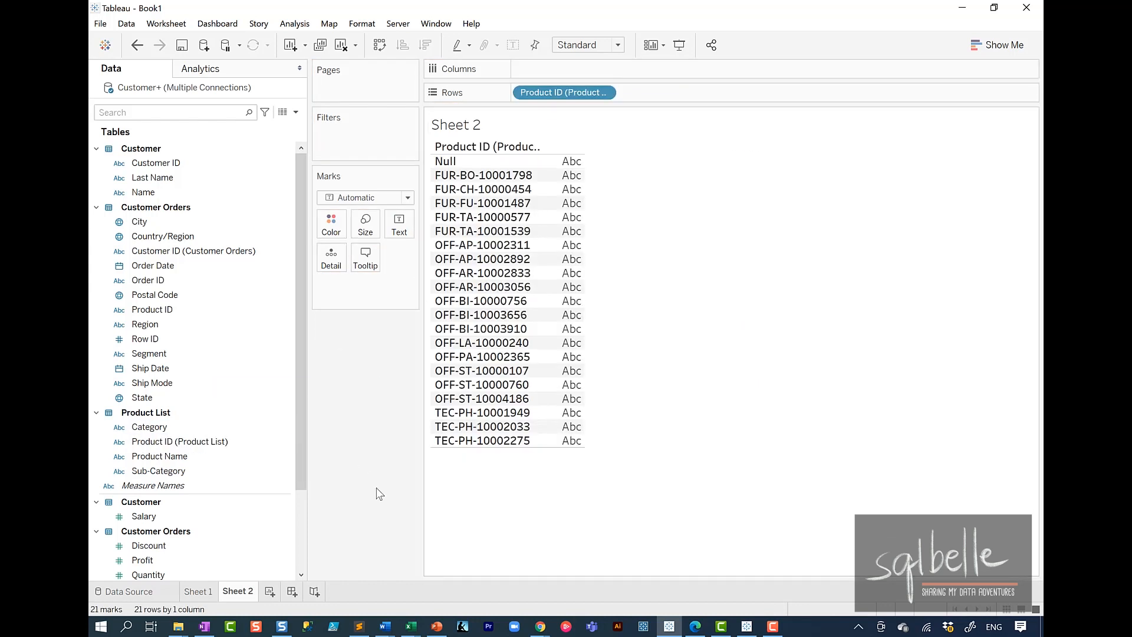
mouse_move(147, 553)
left_mouse_down()
mouse_move(183, 574)
mouse_move(124, 565)
left_mouse_up()
left_click_drag(261, 466, 229, 526)
left_click_drag(597, 142, 614, 122)
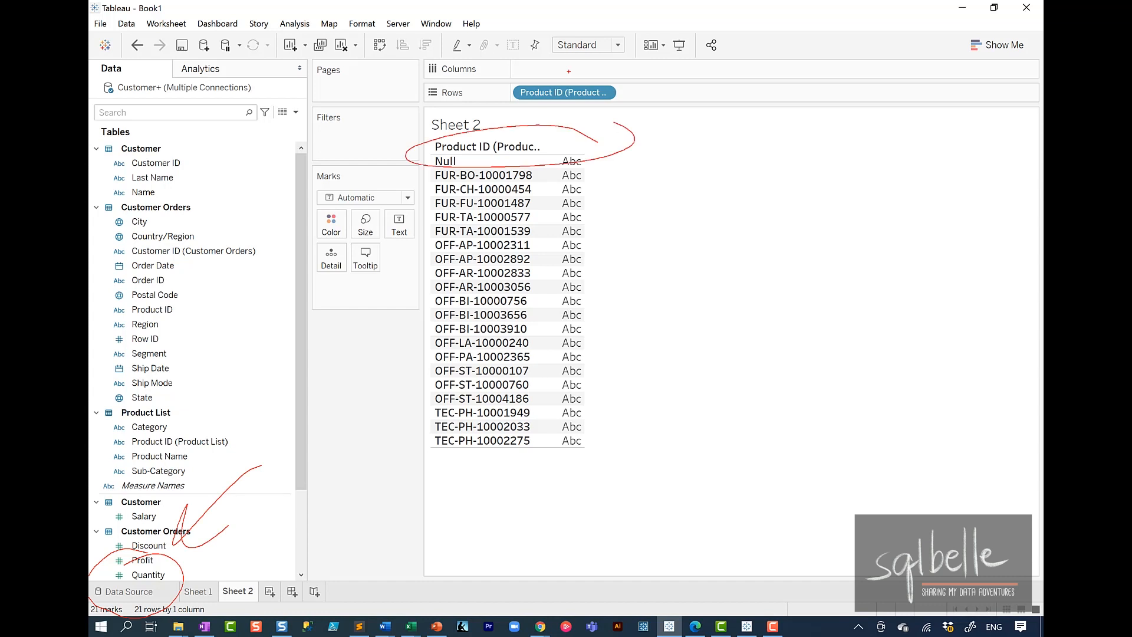
key("Escape")
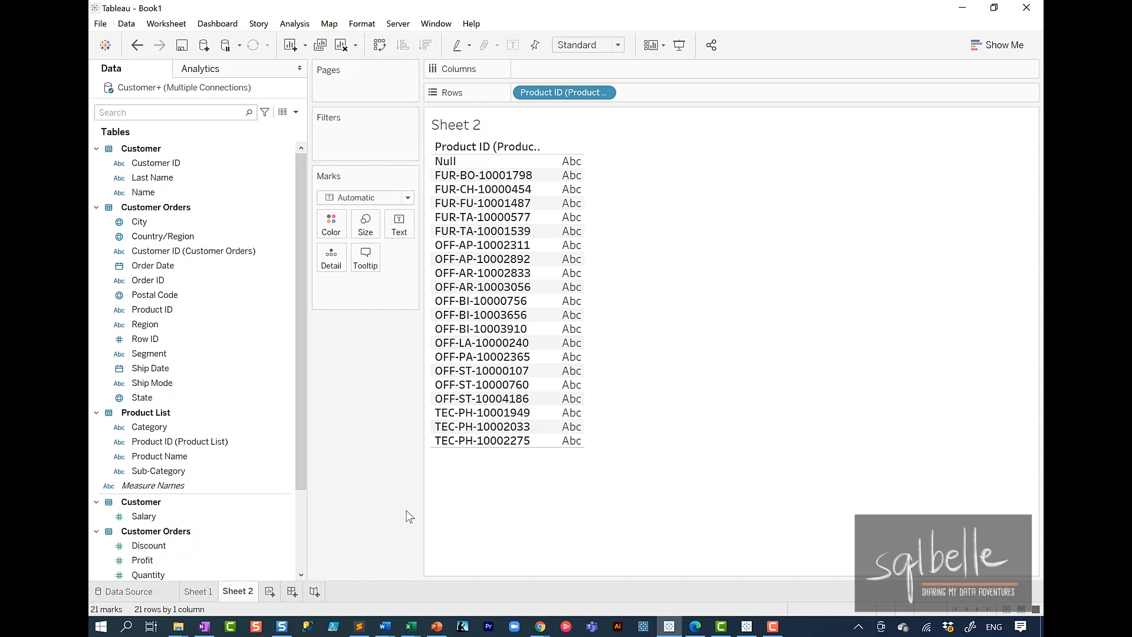
Step: Change the join between Customer Orders and Product List to a right join, check the Sheet 1 table and return to the data source
left_click(155, 595)
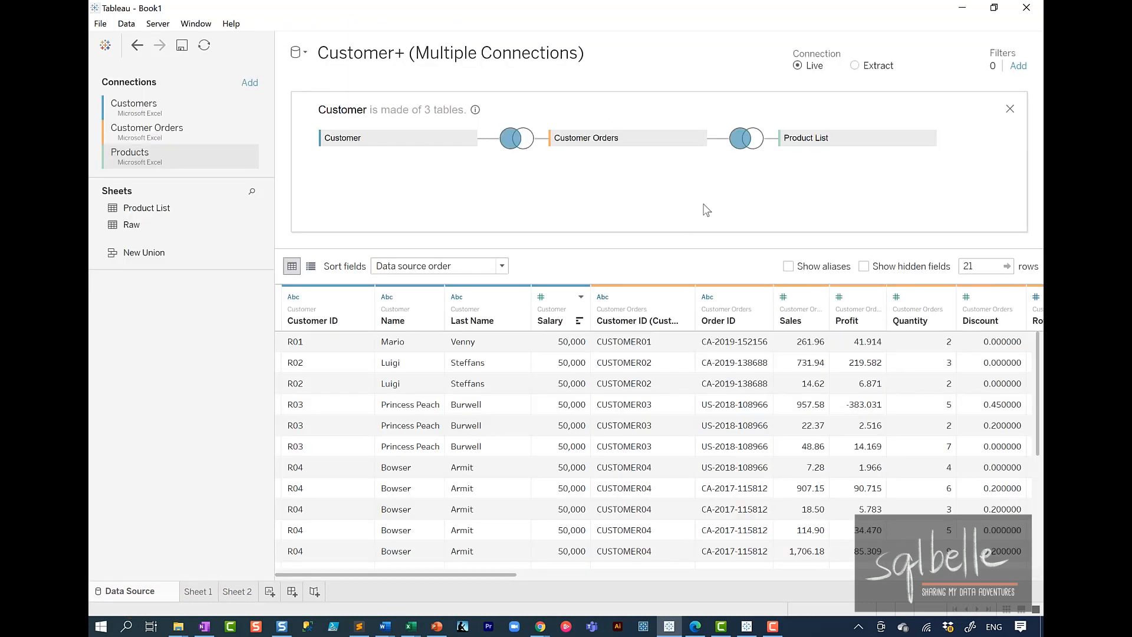
left_click(755, 147)
left_click(778, 195)
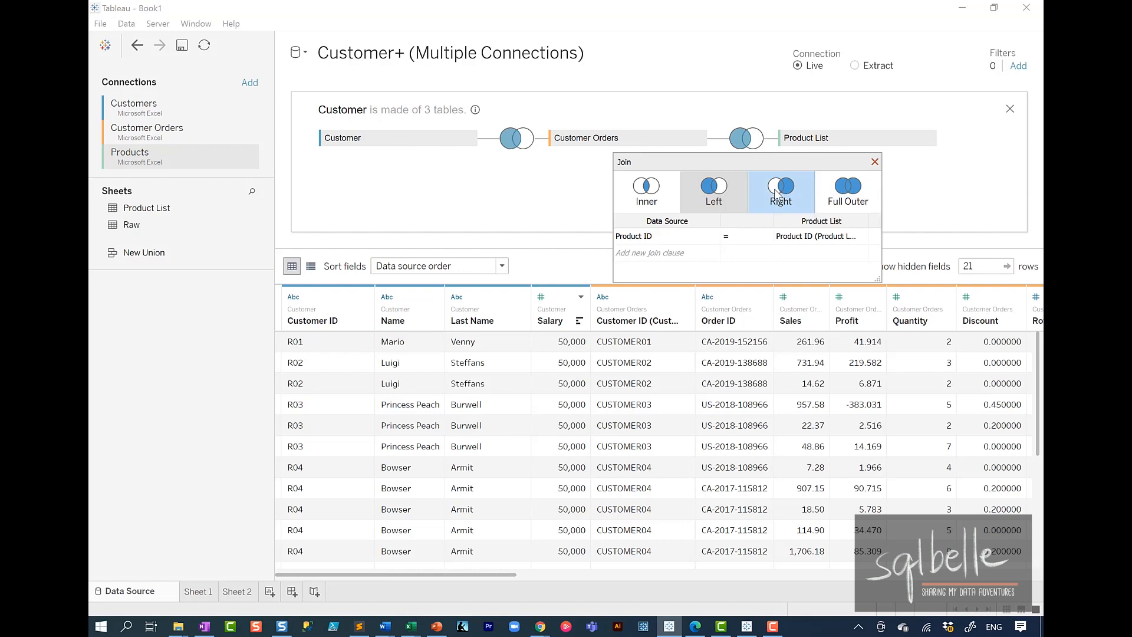
left_click(211, 595)
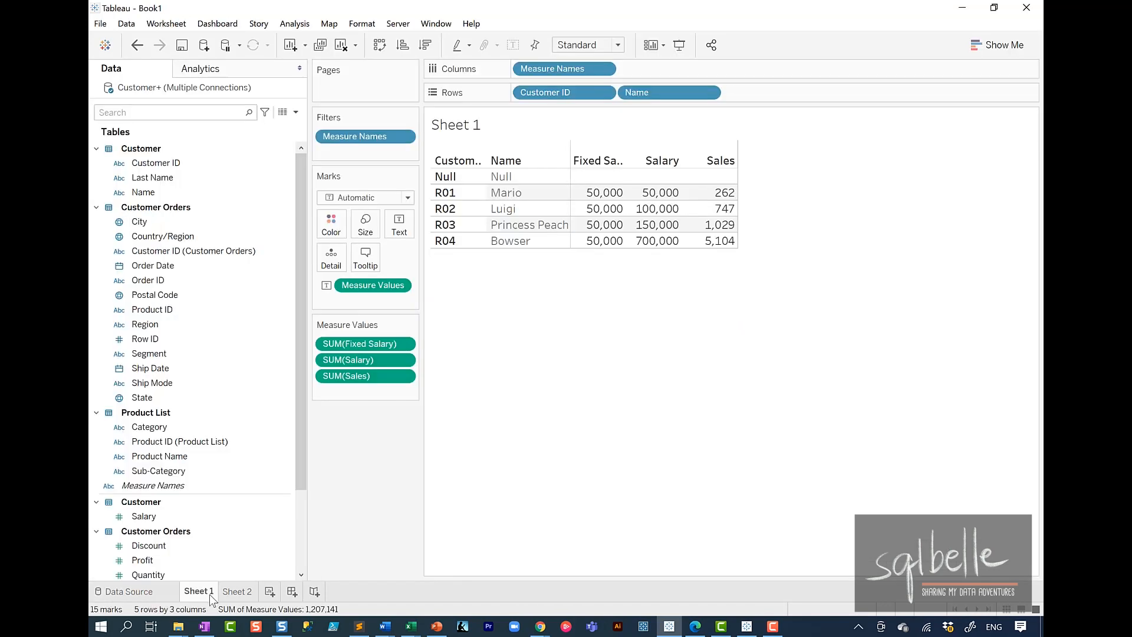
mouse_move(426, 153)
left_mouse_down()
mouse_move(589, 178)
mouse_move(417, 159)
left_mouse_up()
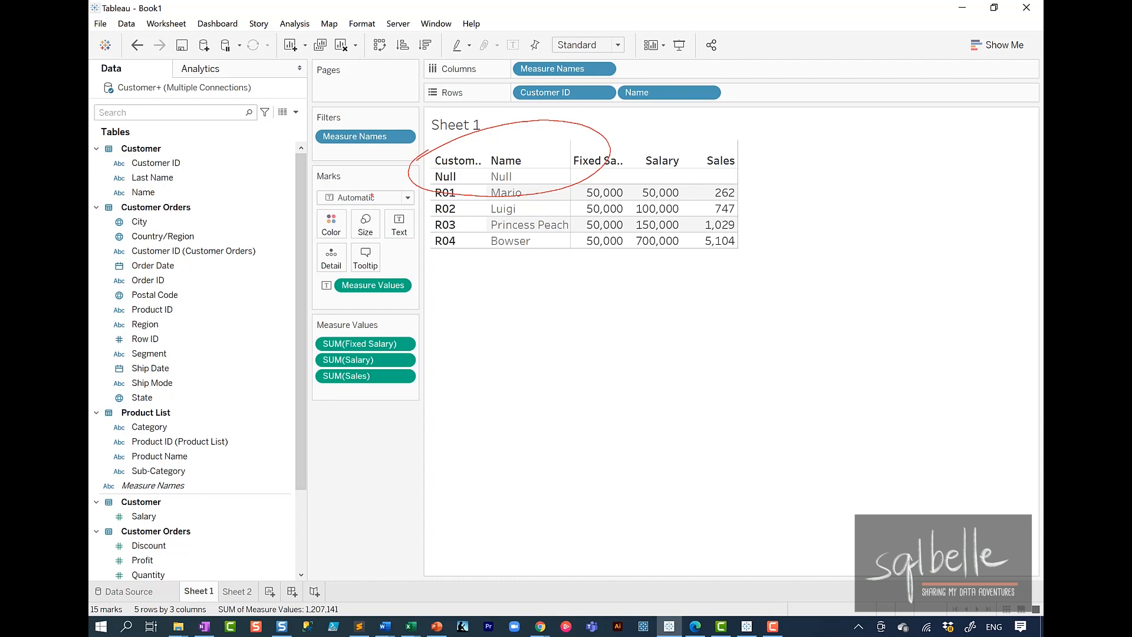
left_click(130, 591)
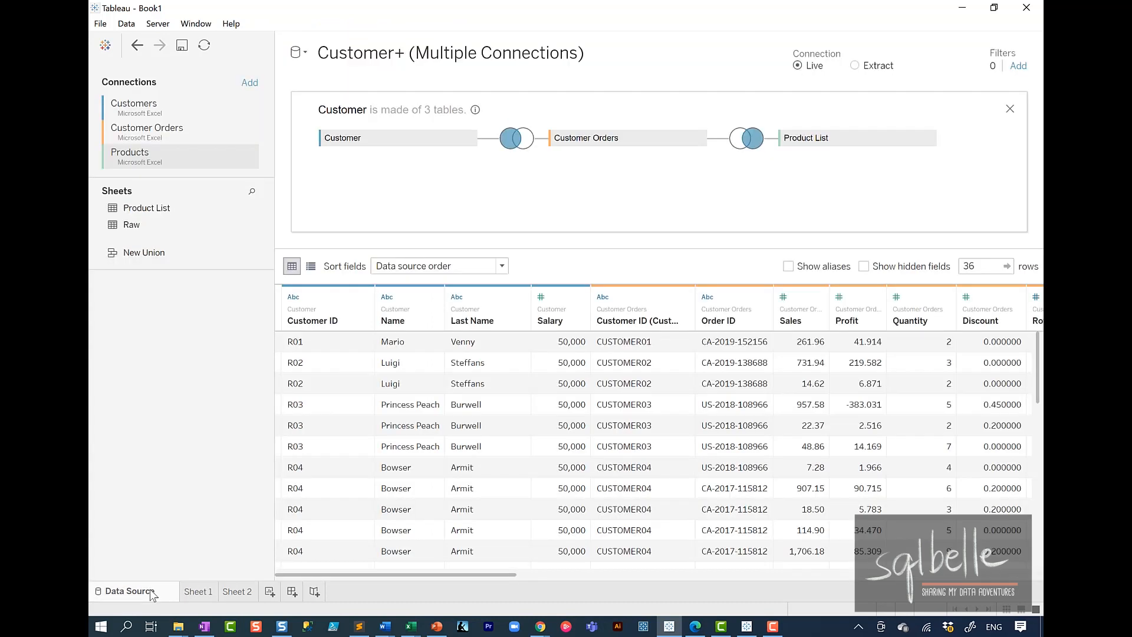
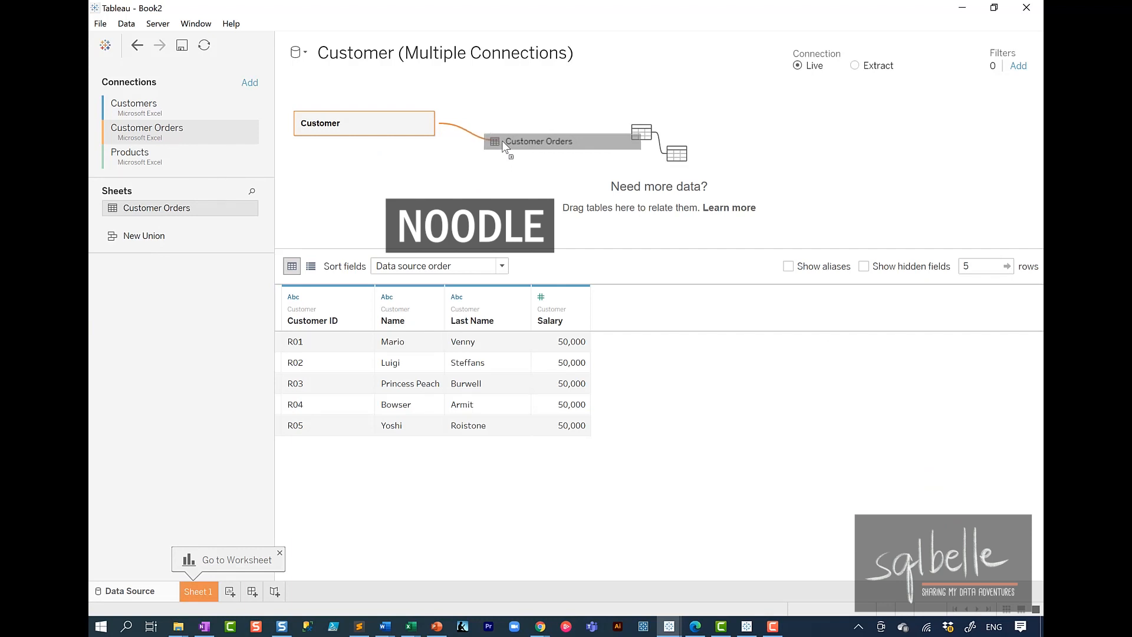
Step: Relate Customer Orders to Customer, matching the calculation "CUSTOME" + [Customer ID] with Customer ID (Customer Orders)
left_click_drag(502, 142, 517, 121)
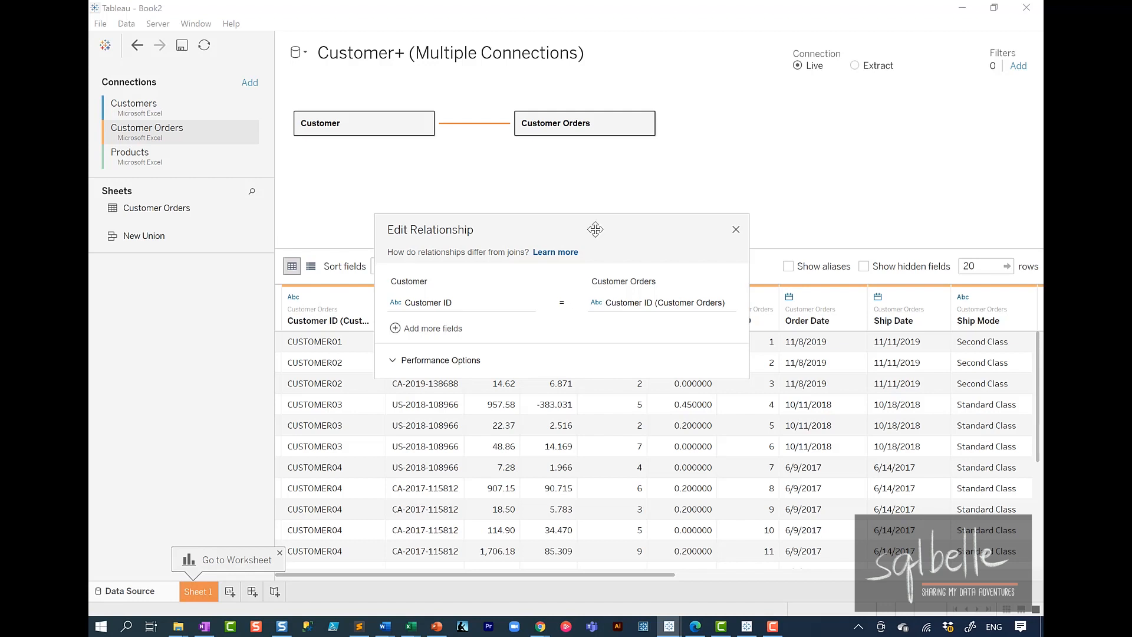
left_click(499, 307)
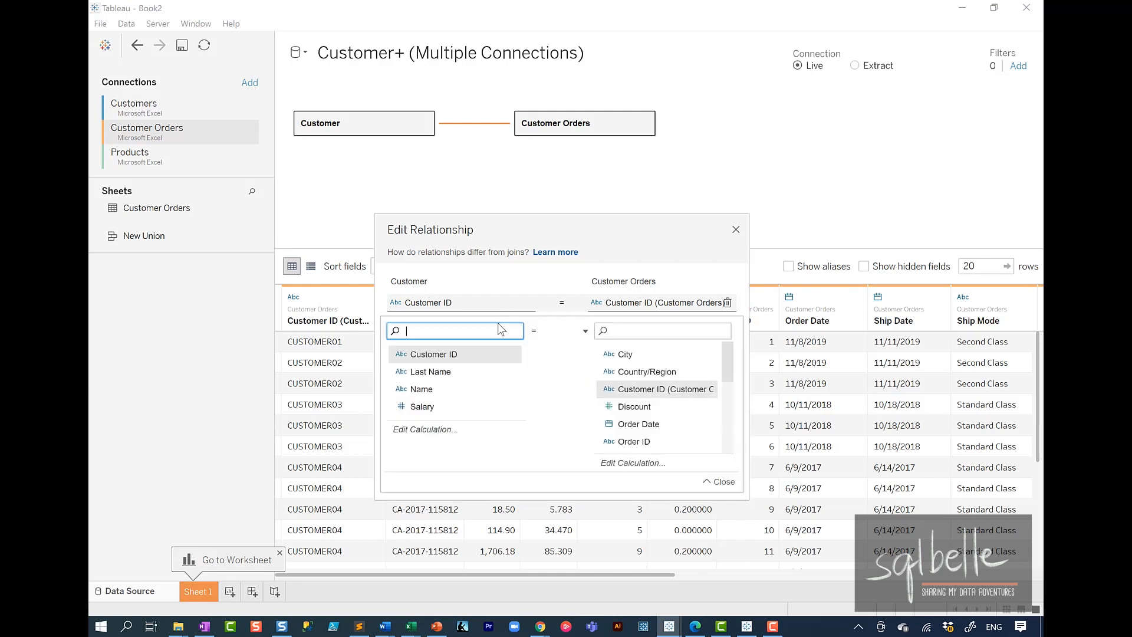
left_click(442, 430)
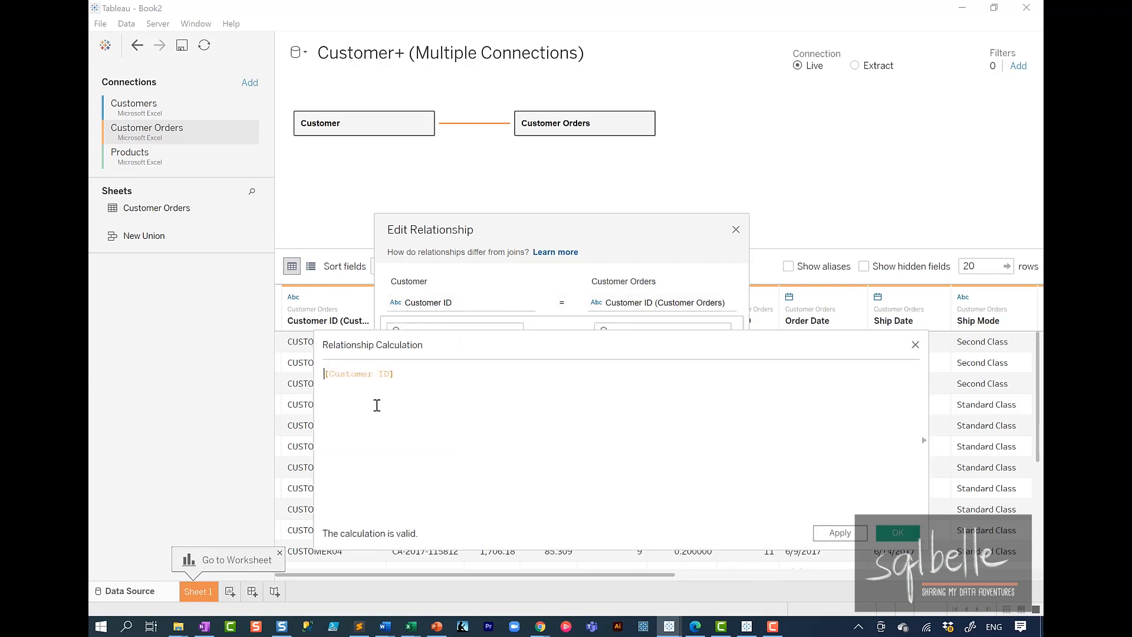
type("\"")
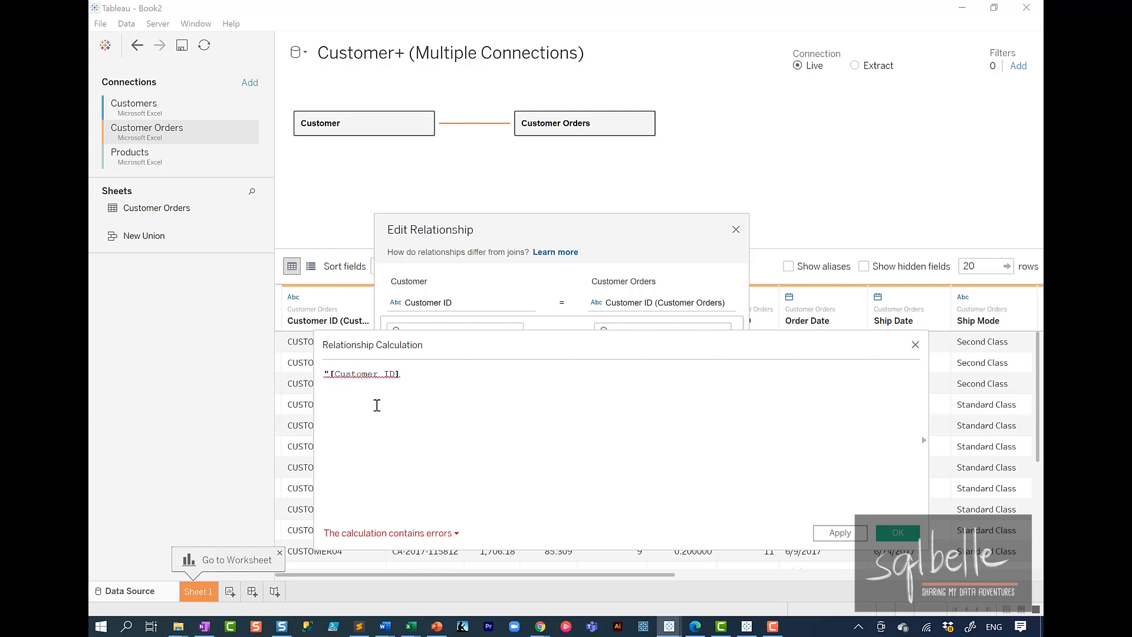
type("CUSTOME")
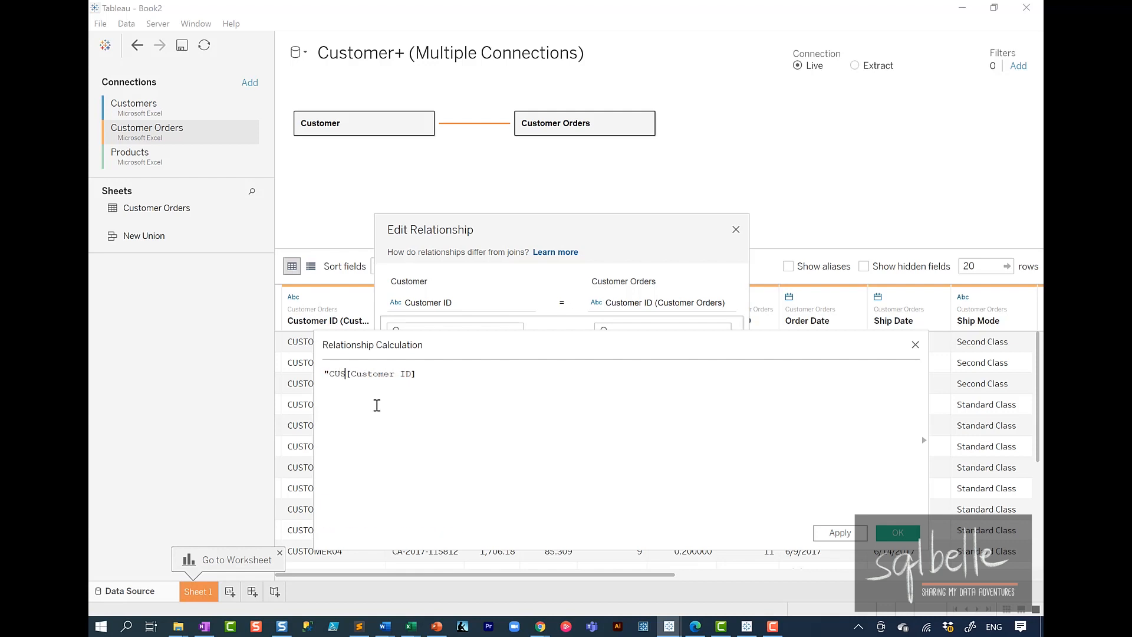
type("\" +")
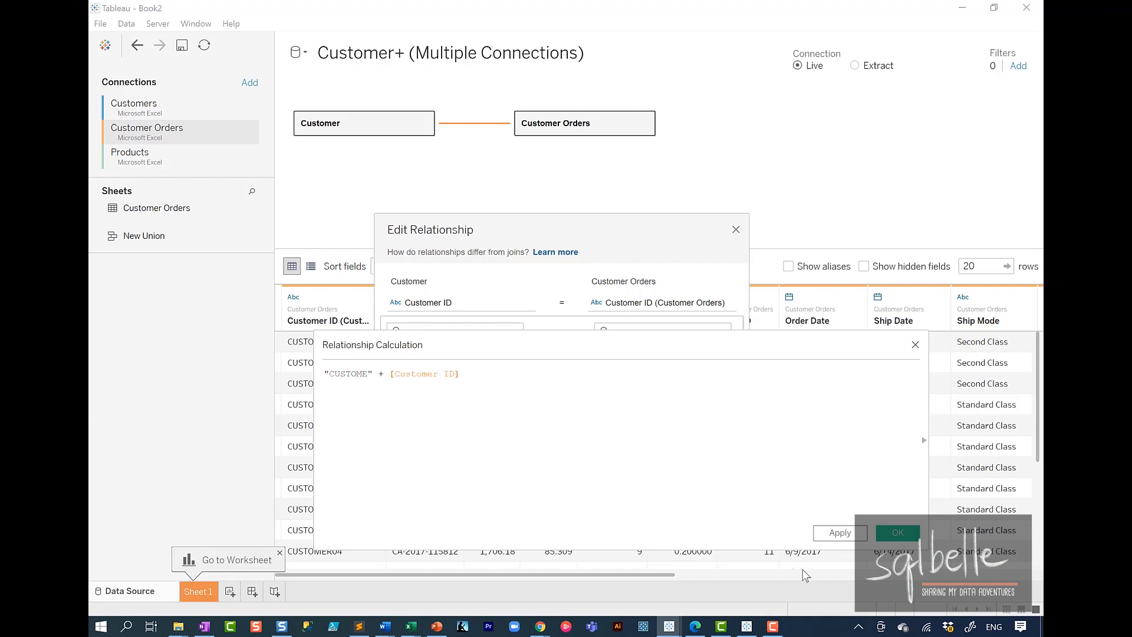
left_click(897, 533)
left_click(736, 229)
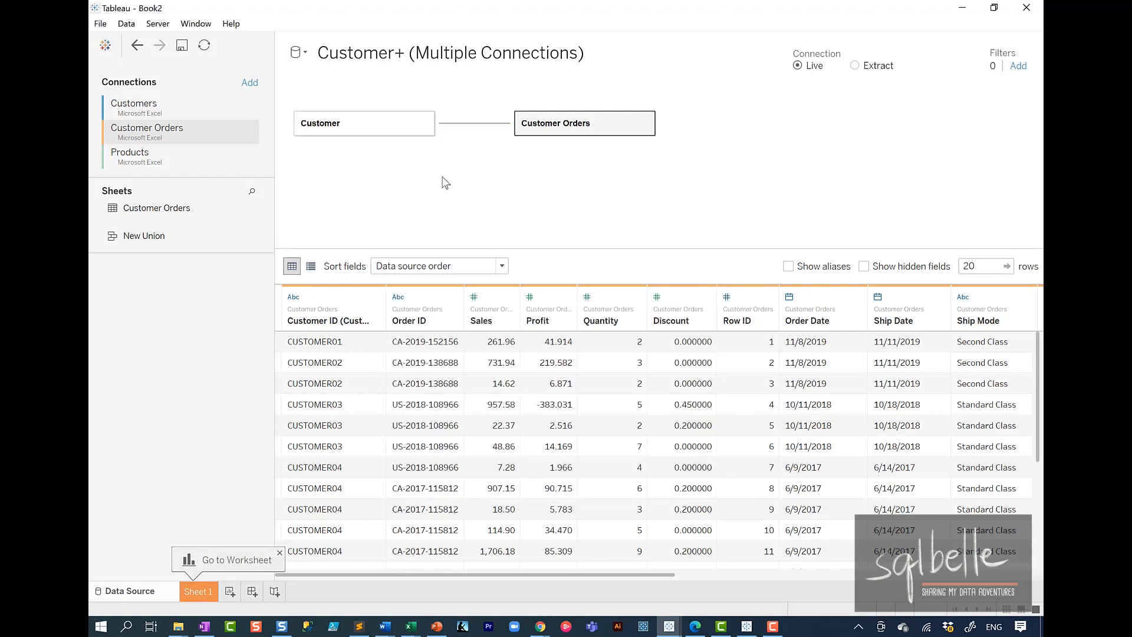
Step: Relate the Product List sheet from the Products connection to Customer Orders on Product ID and review the relationship's performance options
left_click(187, 155)
left_click_drag(166, 210, 796, 125)
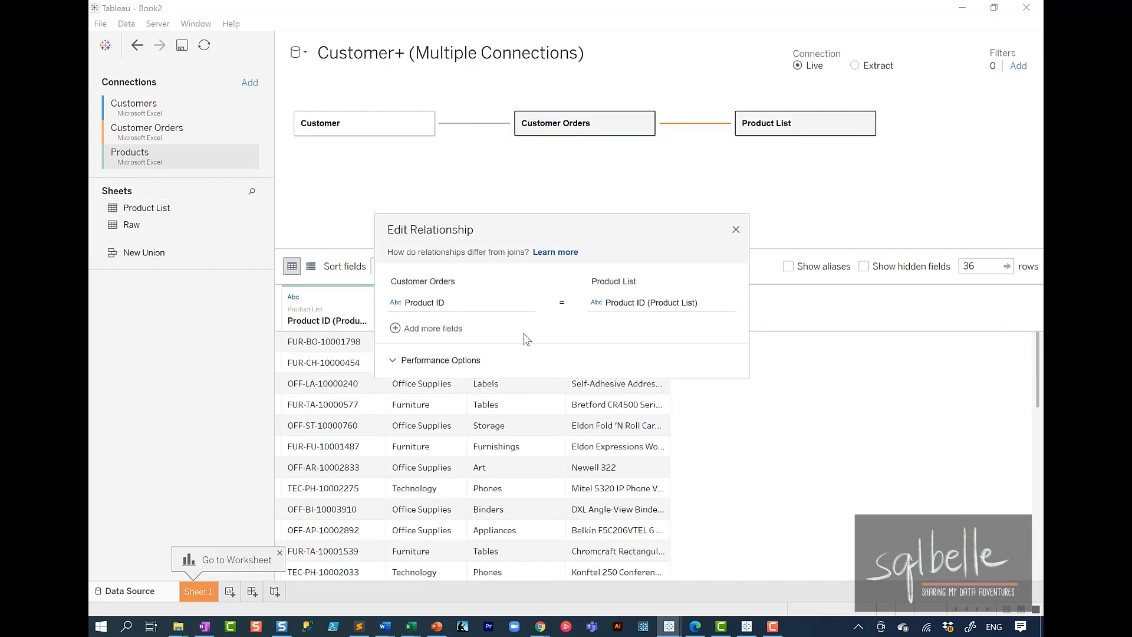
left_click(469, 364)
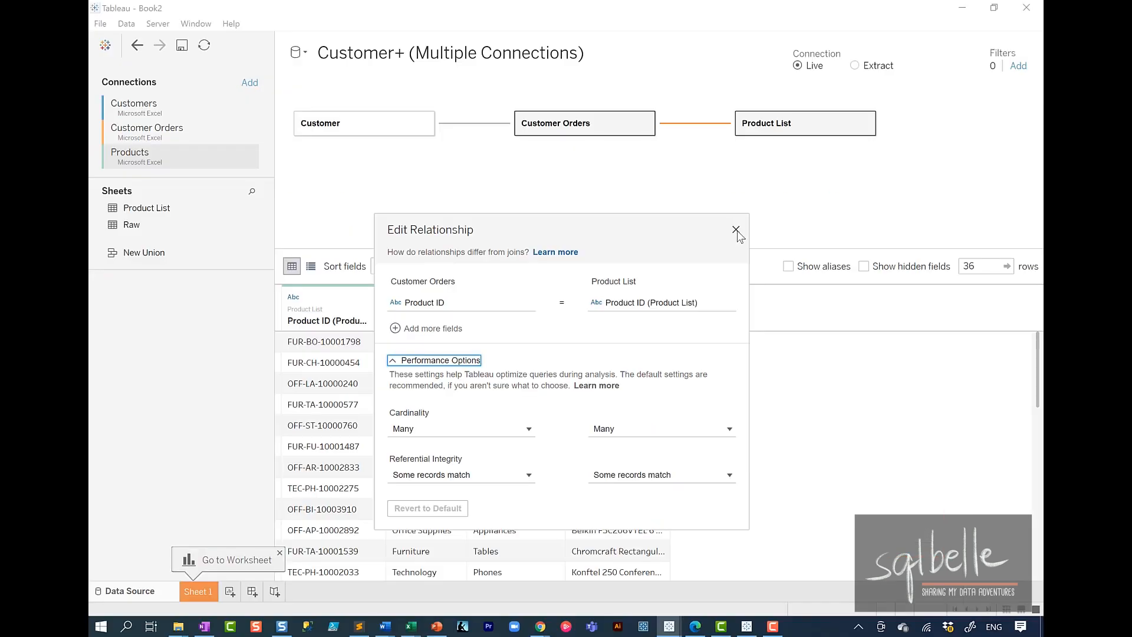
left_click(937, 35)
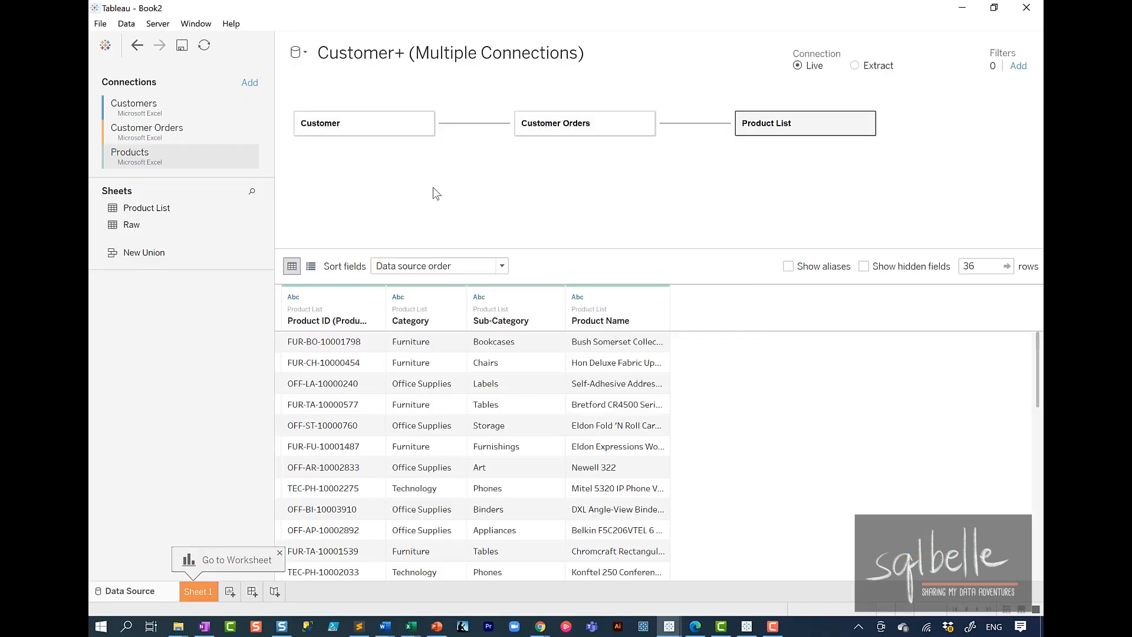
Step: Preview the data of the Customer, Customer Orders and Product List tables one after another
left_click(341, 131)
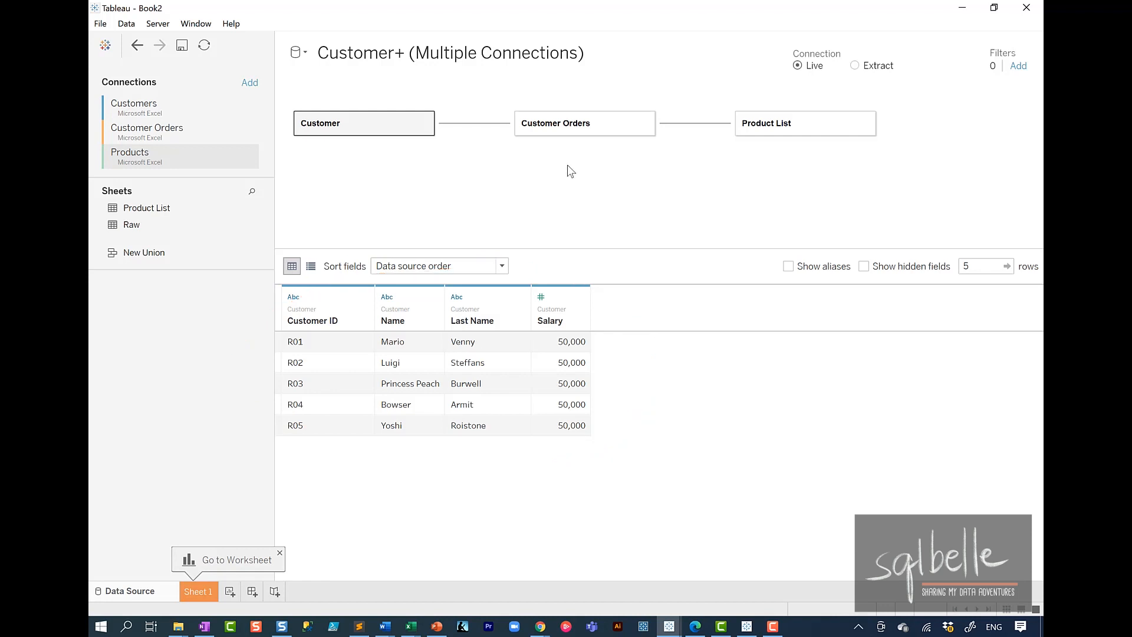
left_click(562, 134)
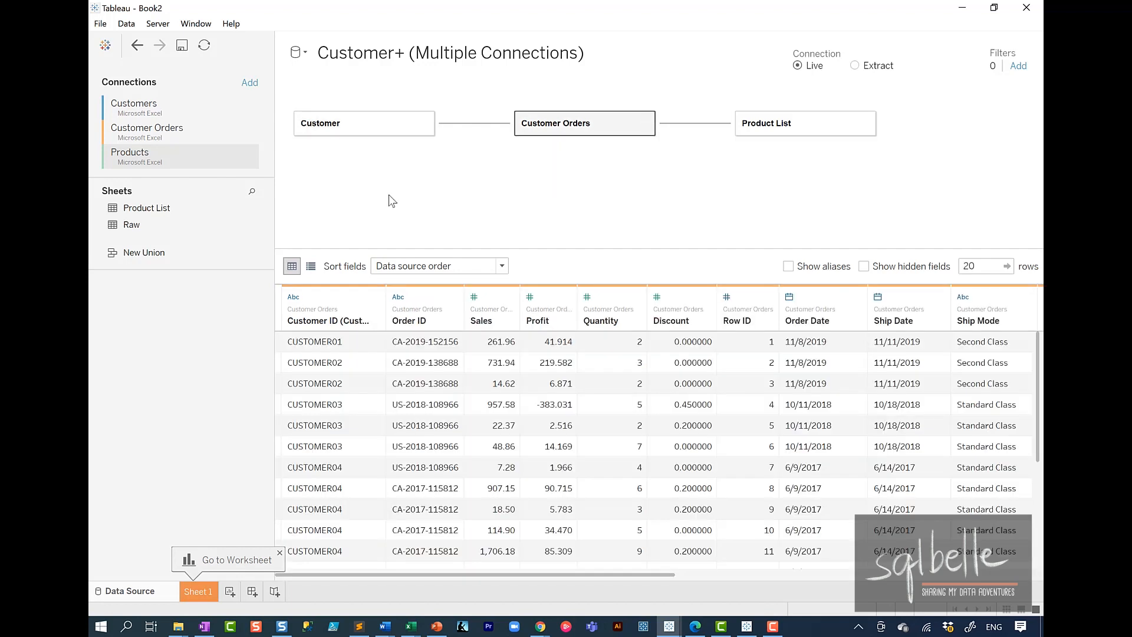
left_click(775, 128)
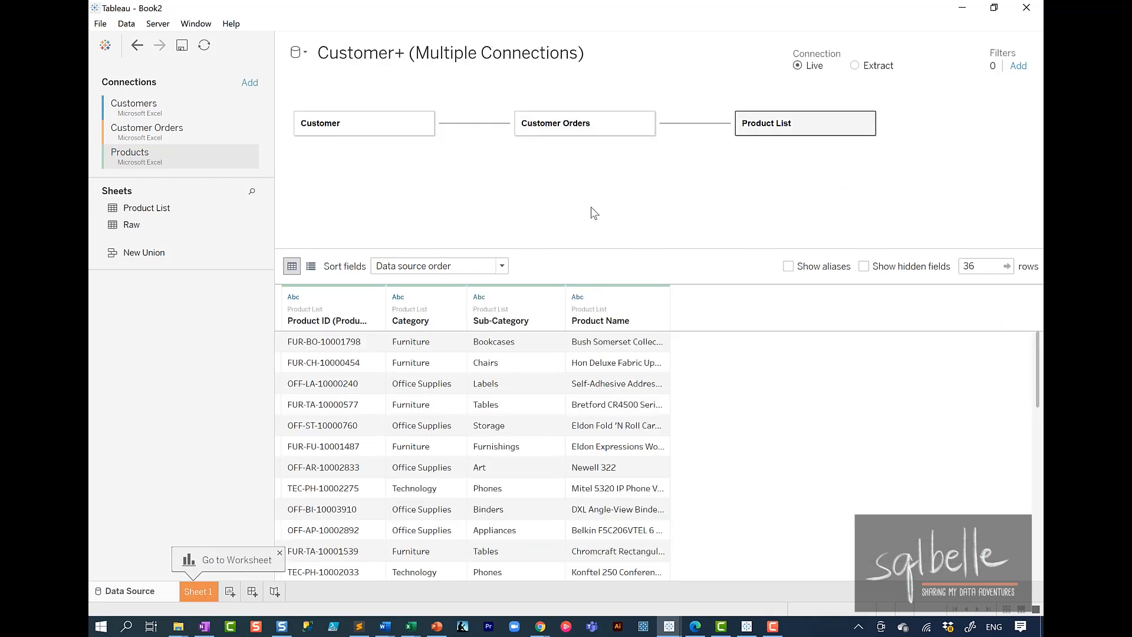
Step: Open the Sheet 1 worksheet and rename it Salary
left_click(198, 591)
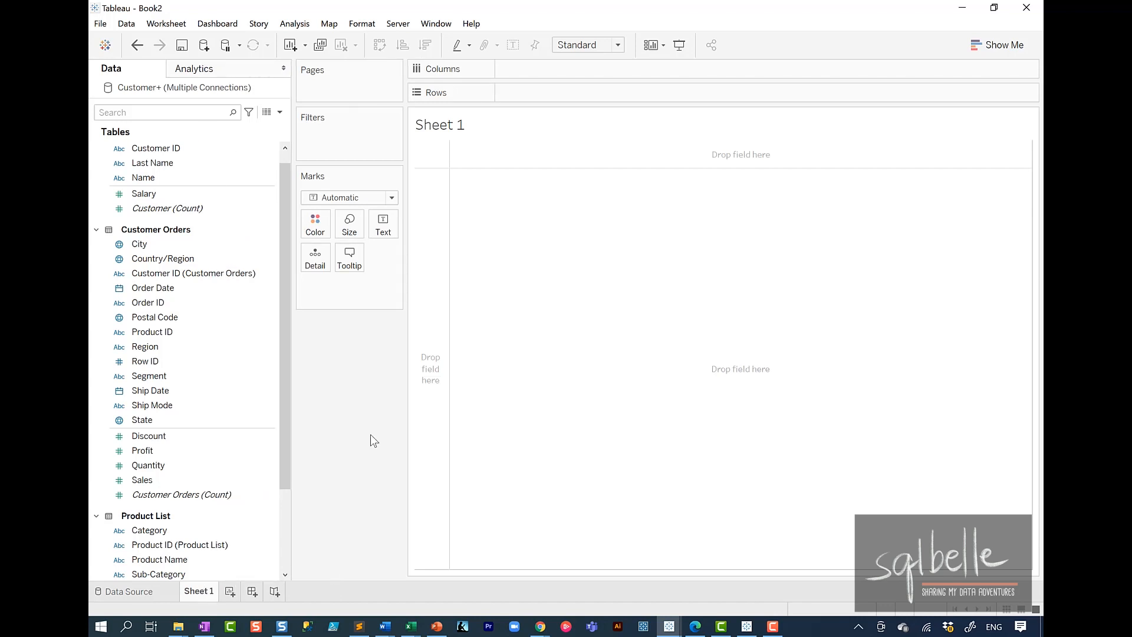
double_click(199, 592)
type("Salary")
key("Return")
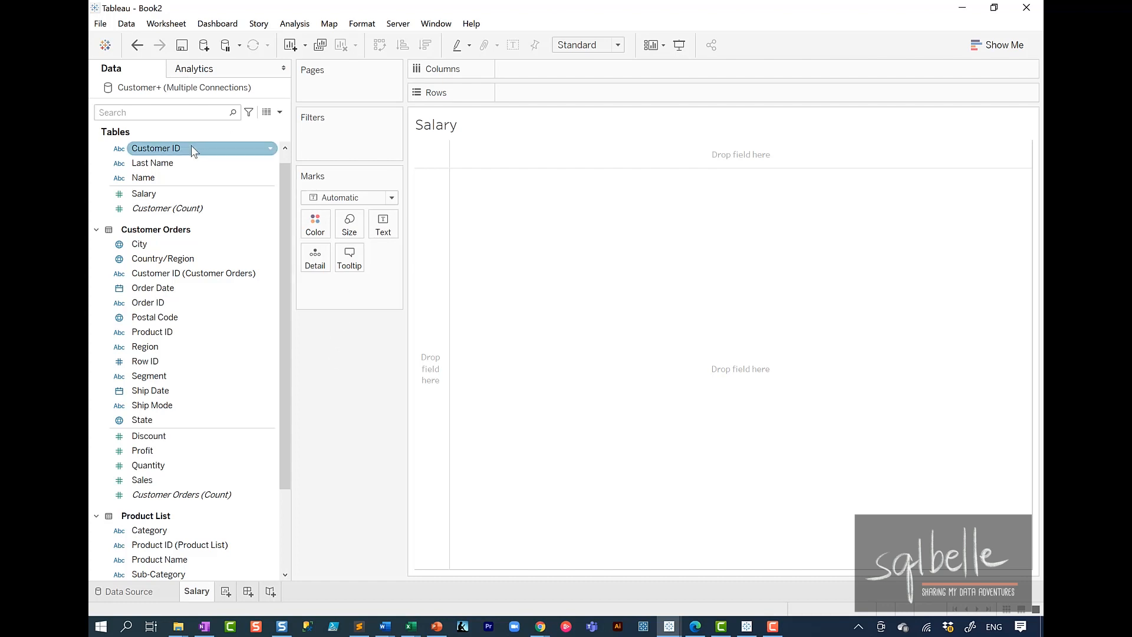
Step: Build a text table with Customer ID and Name as rows and Sales and Salary as measures
left_click_drag(190, 148, 559, 94)
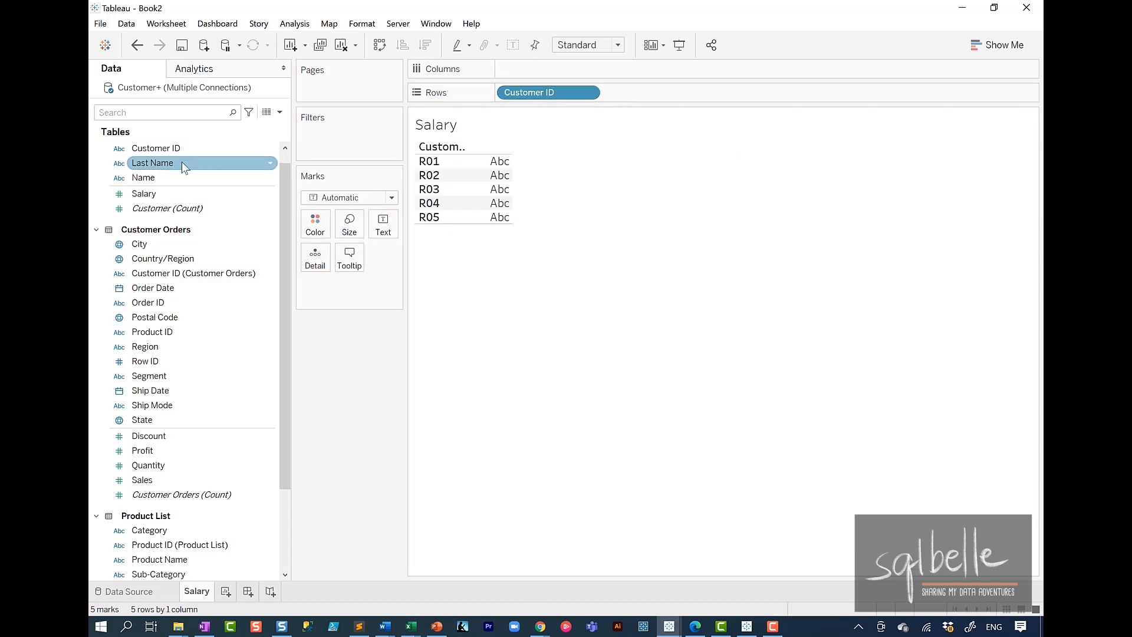
left_click_drag(177, 178, 645, 99)
left_click(161, 480)
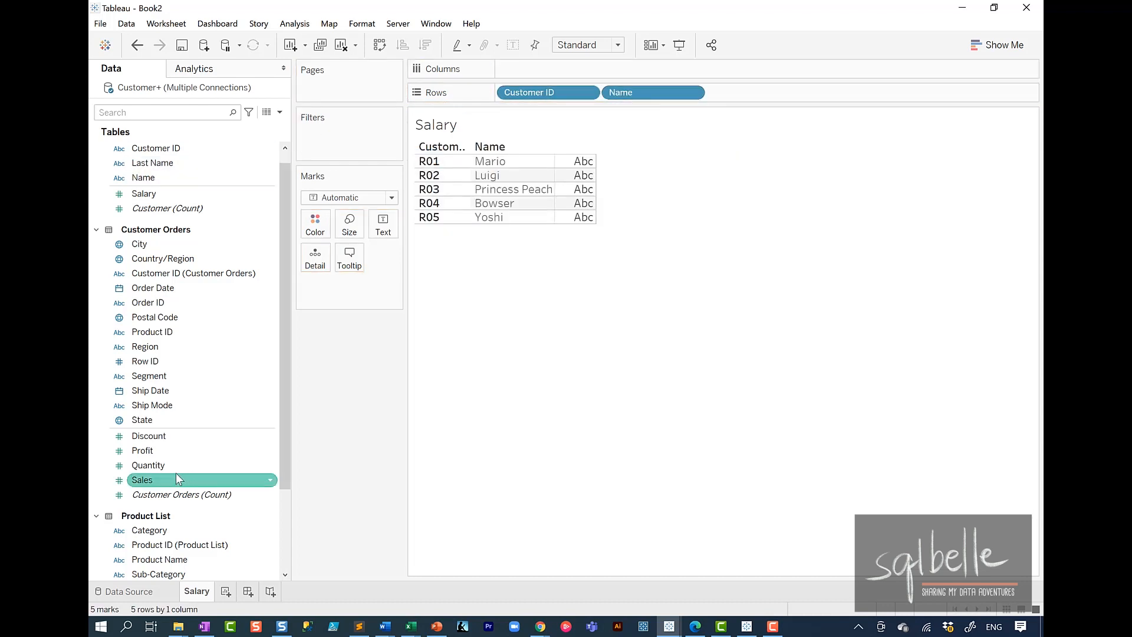
double_click(158, 479)
left_click(207, 198)
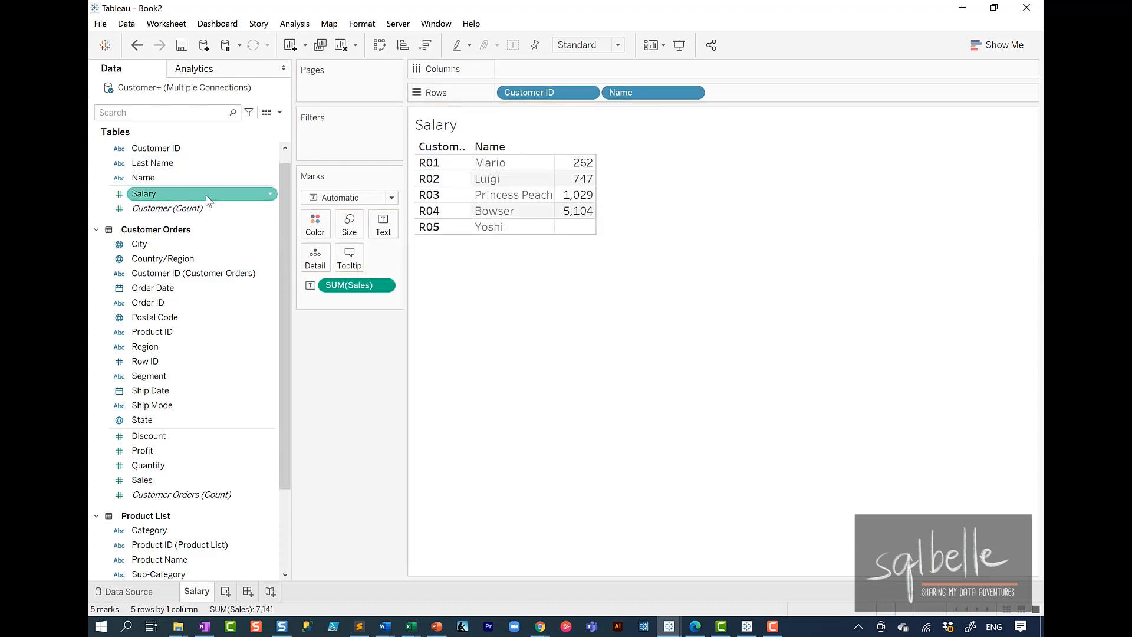
left_click(189, 195)
double_click(189, 195)
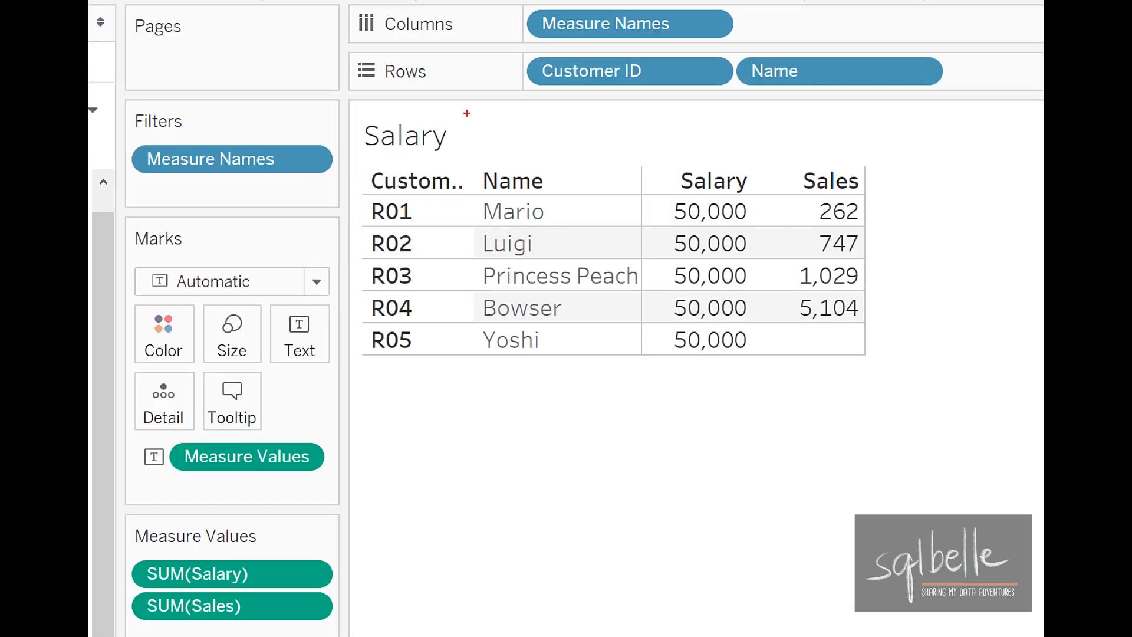
mouse_move(768, 223)
left_mouse_down()
mouse_move(778, 330)
mouse_move(739, 164)
left_mouse_up()
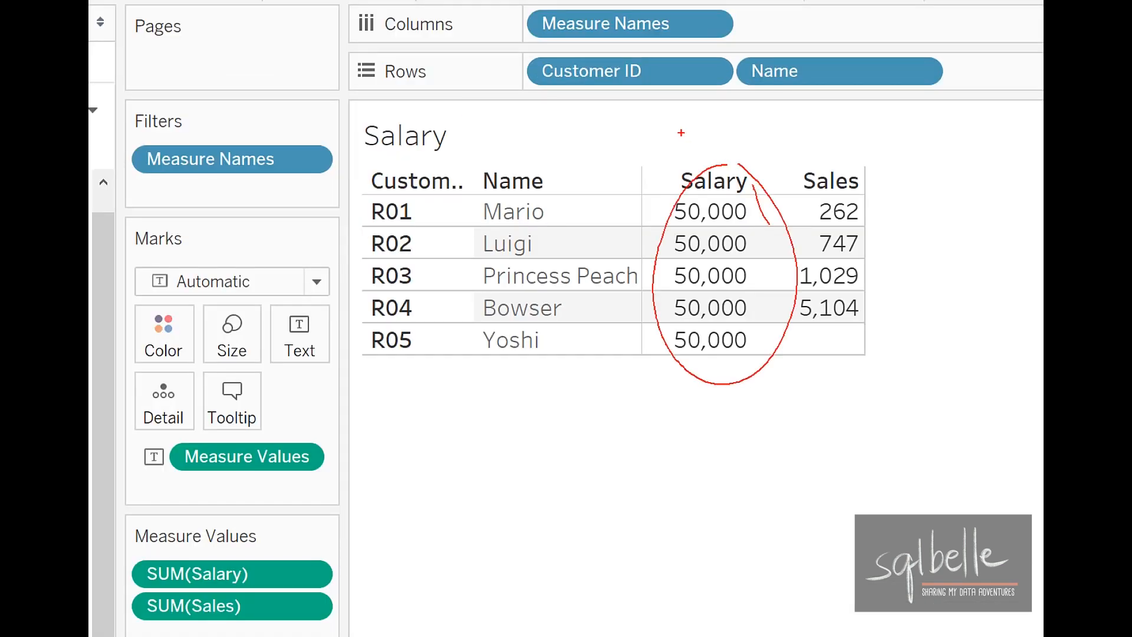
mouse_move(198, 536)
left_mouse_down()
mouse_move(154, 540)
mouse_move(327, 581)
mouse_move(204, 532)
left_mouse_up()
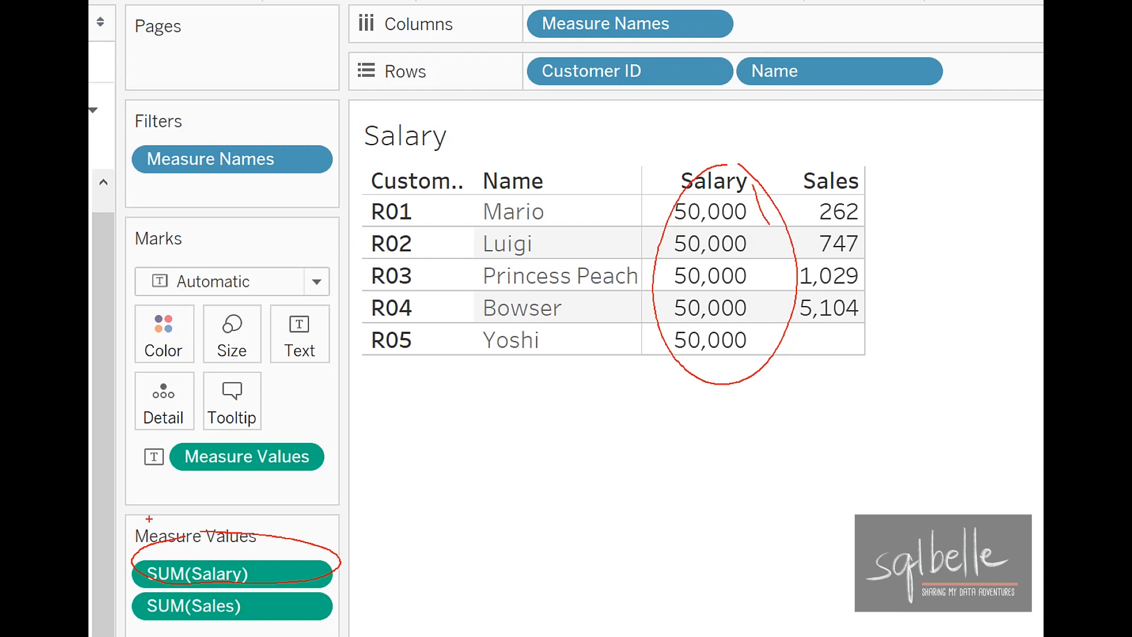
mouse_move(306, 529)
left_mouse_down()
mouse_move(498, 453)
mouse_move(483, 486)
left_mouse_up()
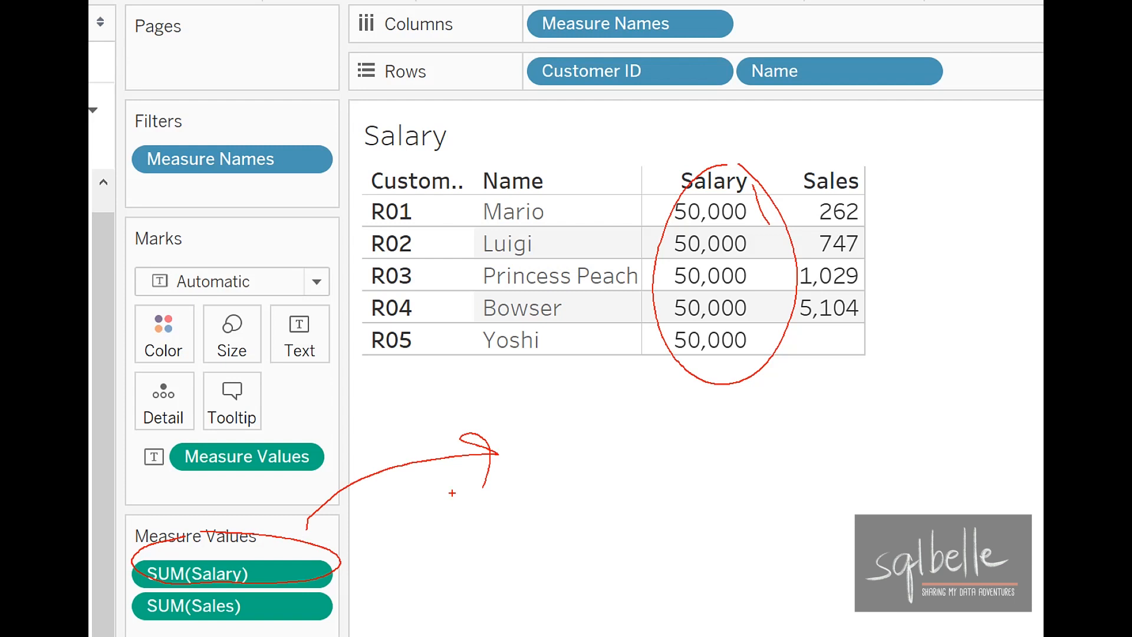
key("Escape")
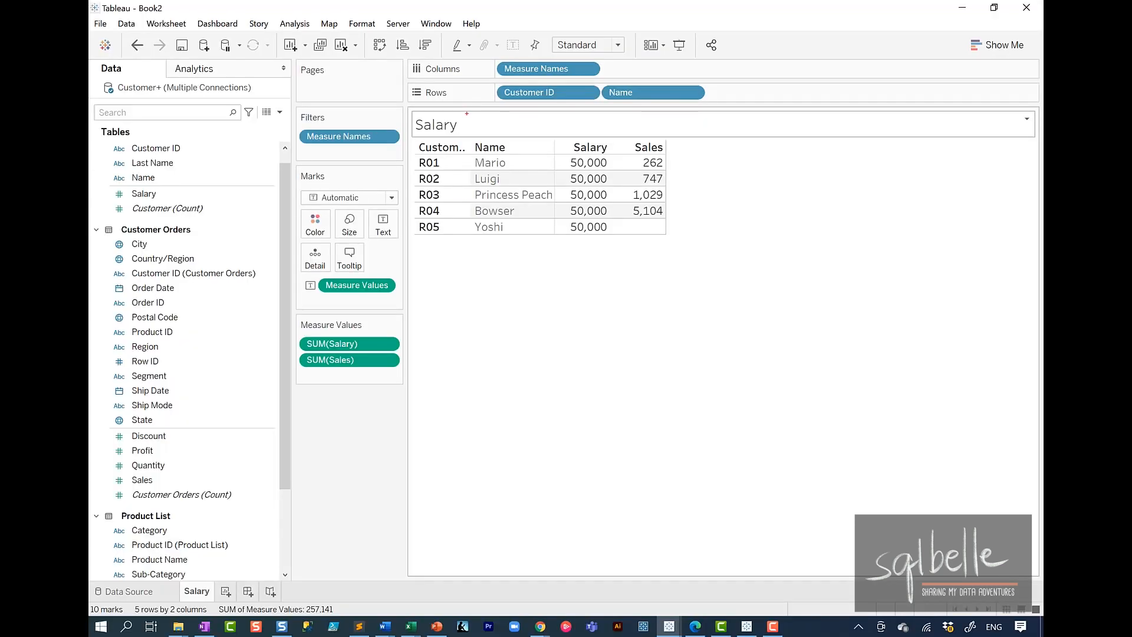
mouse_move(532, 224)
left_mouse_down()
mouse_move(534, 262)
mouse_move(473, 210)
left_mouse_up()
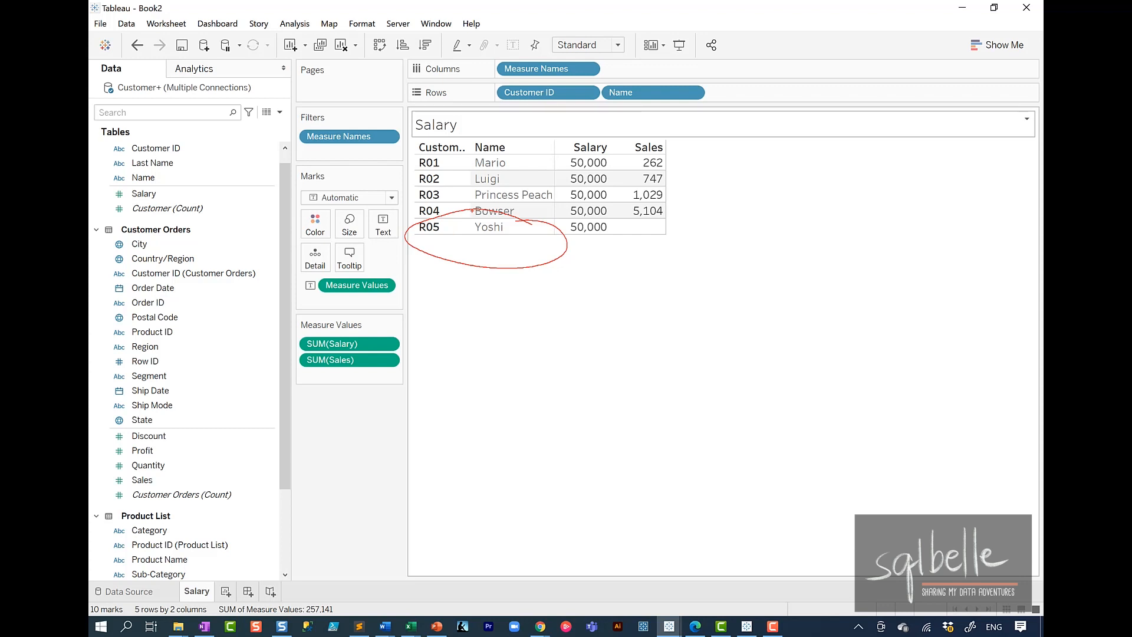
key("Escape")
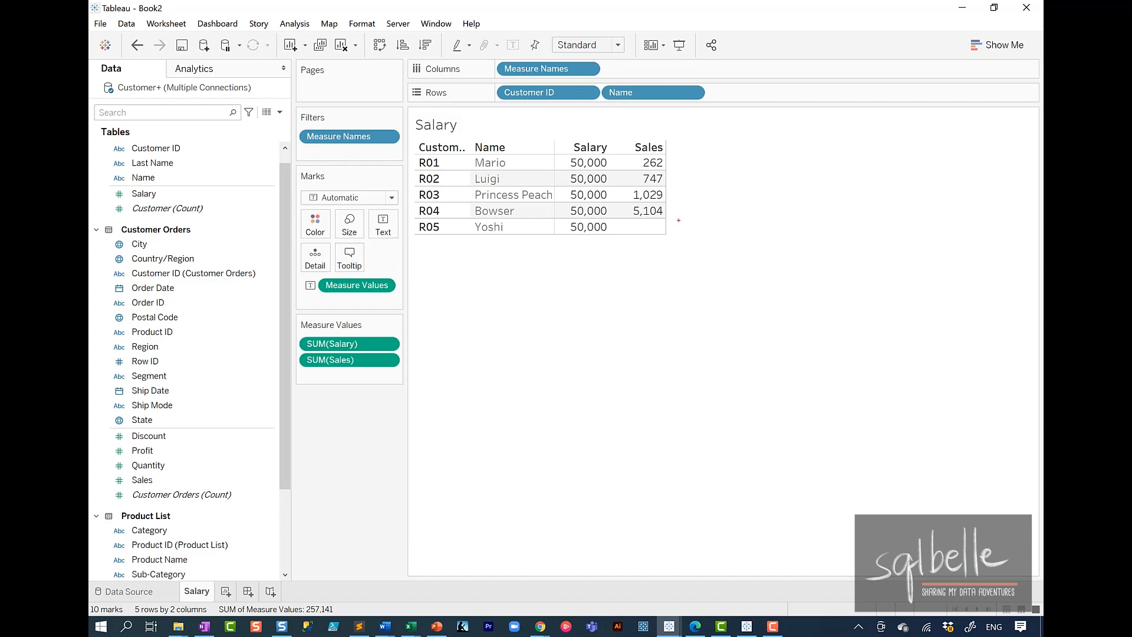
mouse_move(677, 220)
left_mouse_down()
mouse_move(661, 239)
mouse_move(672, 218)
left_mouse_up()
key("Escape")
Step: Add a new worksheet showing Sales and Salary by Customer ID (Customer Orders) and Name
left_click(226, 591)
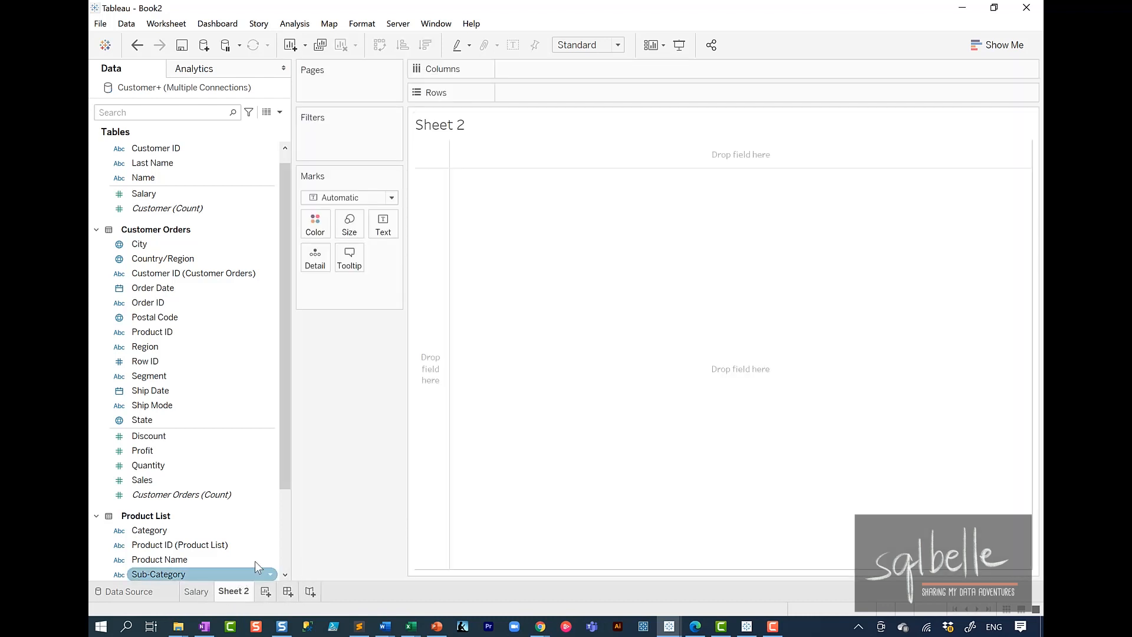
left_click_drag(192, 274, 590, 93)
left_click_drag(147, 177, 655, 92)
double_click(162, 479)
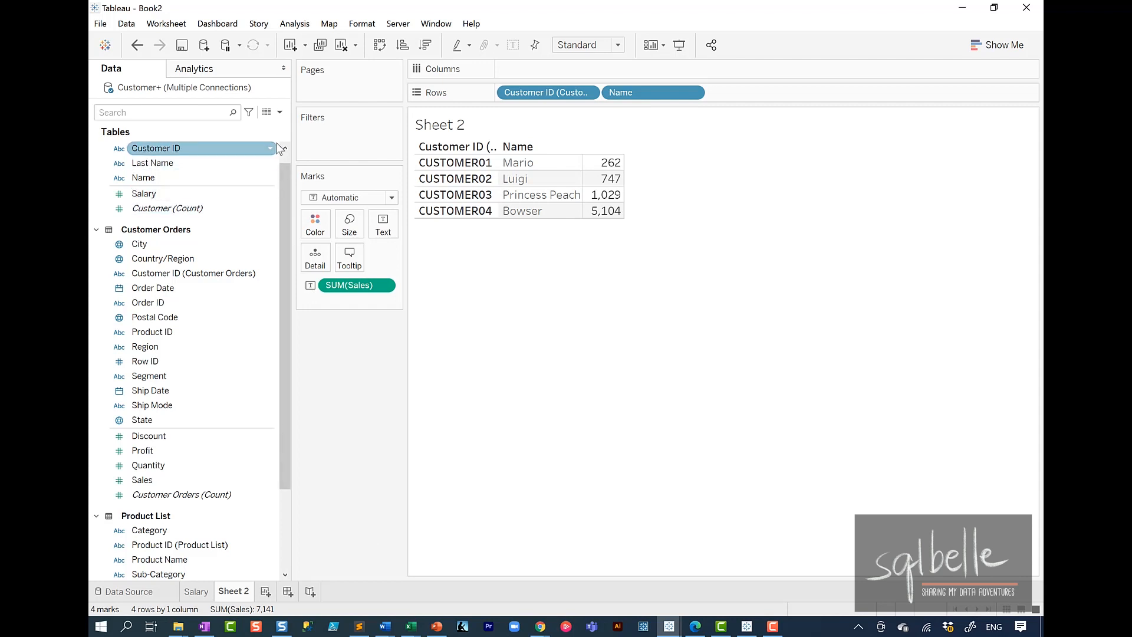
scroll(282, 157, "up", 1)
double_click(161, 211)
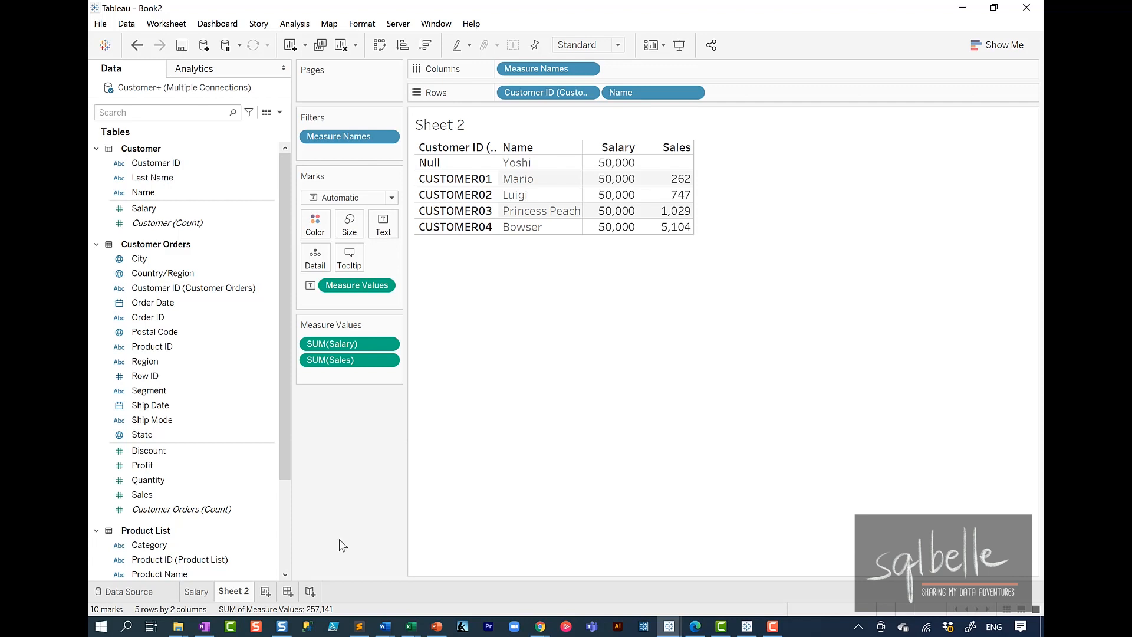
Step: Add another worksheet and list Product ID (Product List) as its rows
left_click(265, 592)
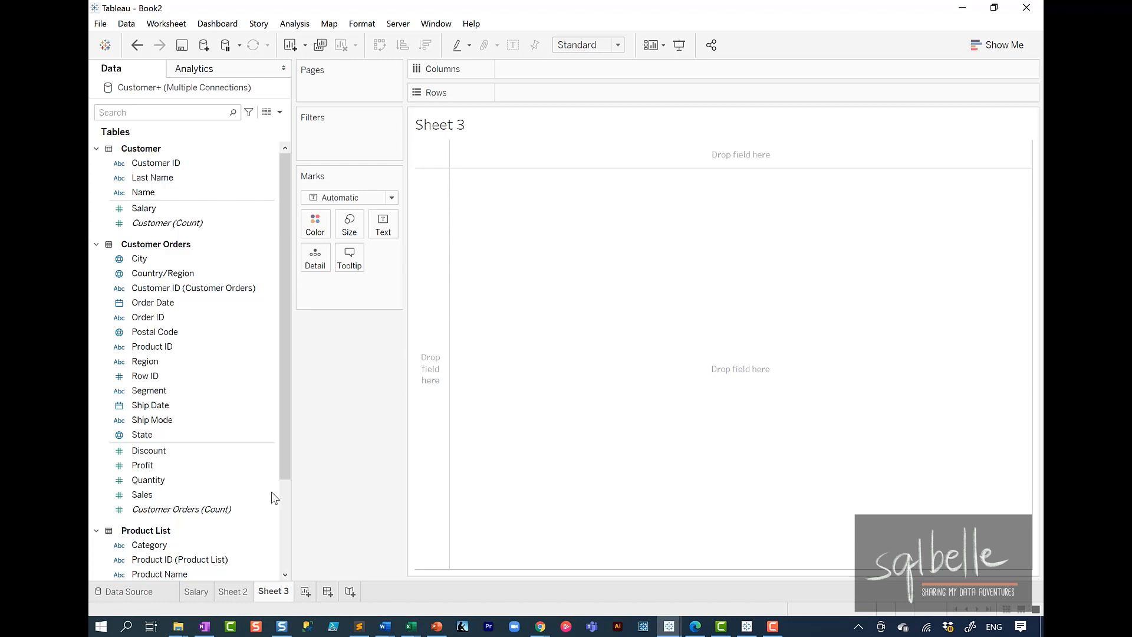
left_click_drag(225, 565, 543, 93)
key("ctrl+2")
left_click_drag(215, 442, 98, 595)
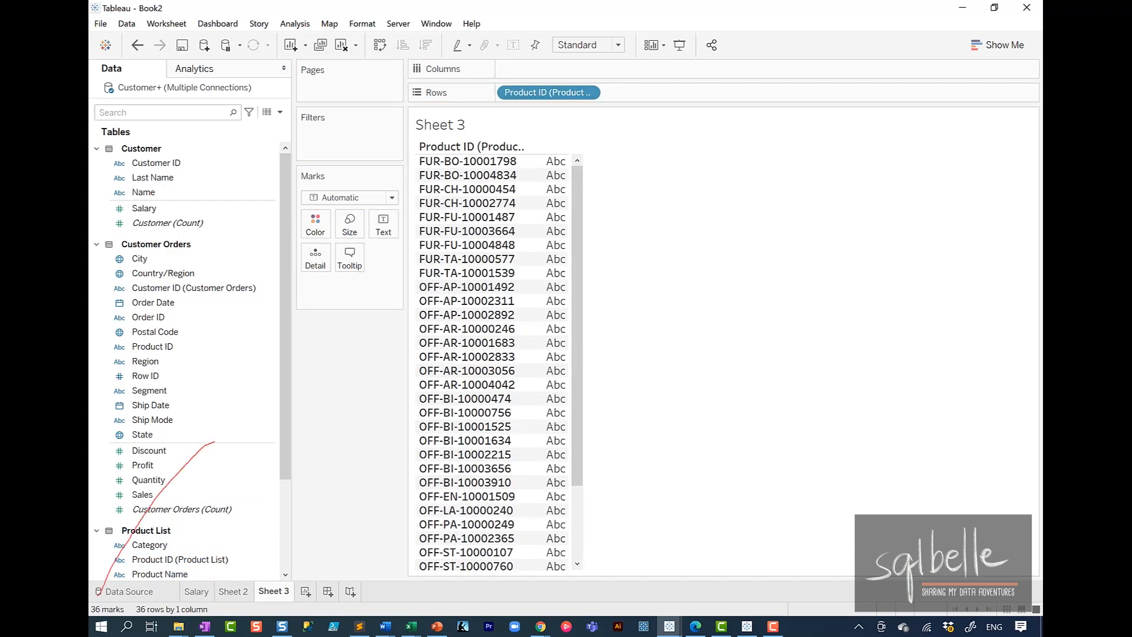
left_click_drag(100, 554, 128, 573)
key("Escape")
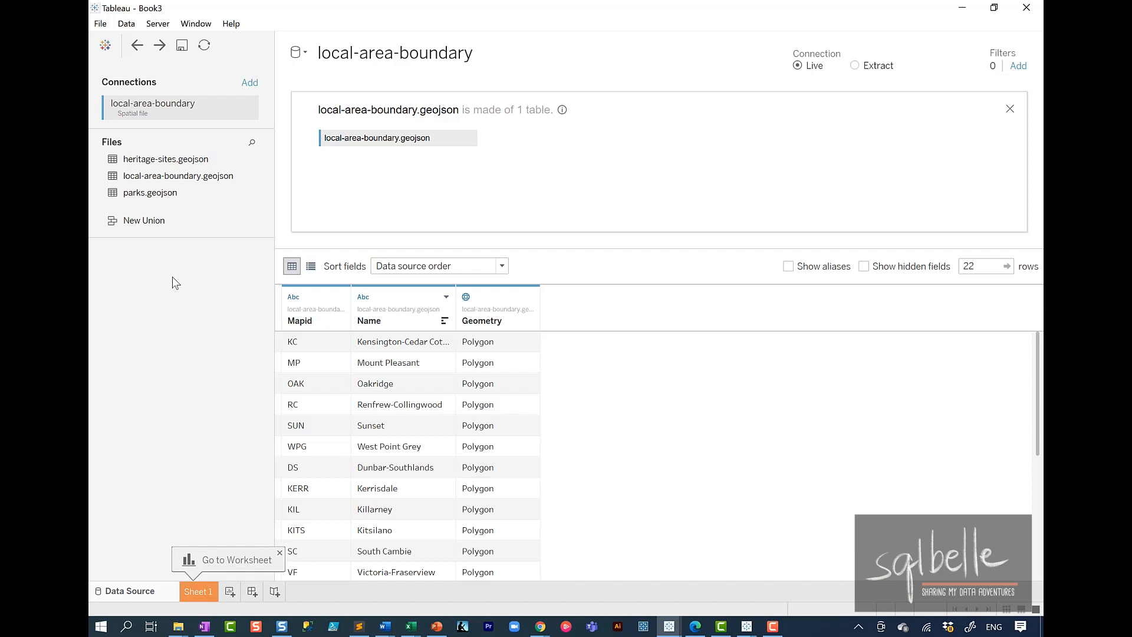
Step: In the Book3 workbook, join parks.geojson to local-area-boundary.geojson and open the join's settings
left_click_drag(160, 193, 545, 136)
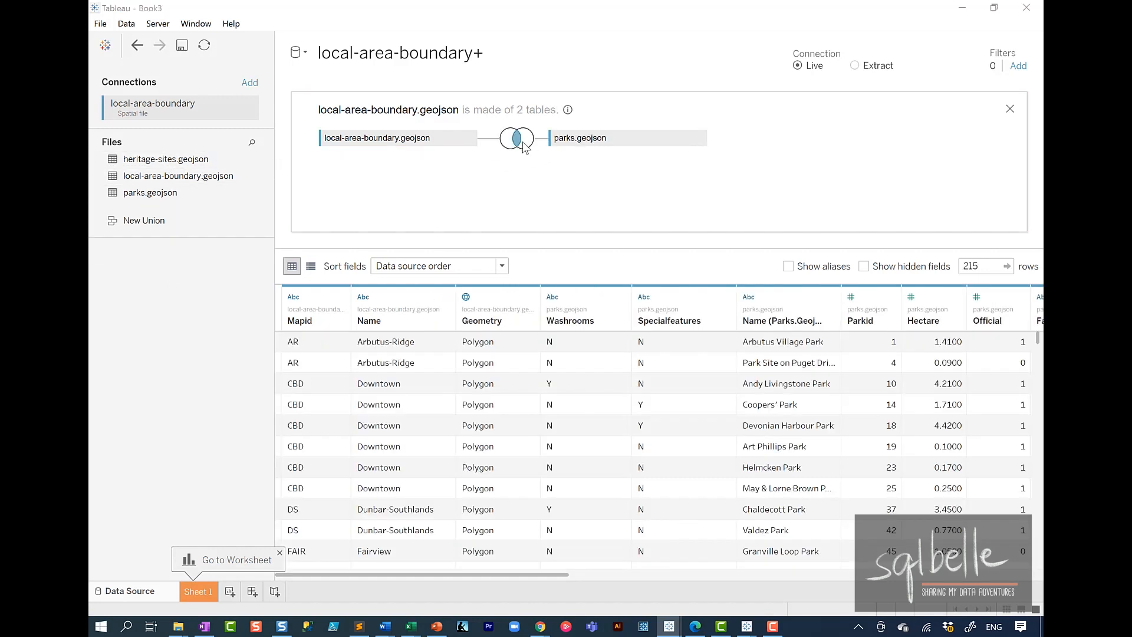
left_click(523, 144)
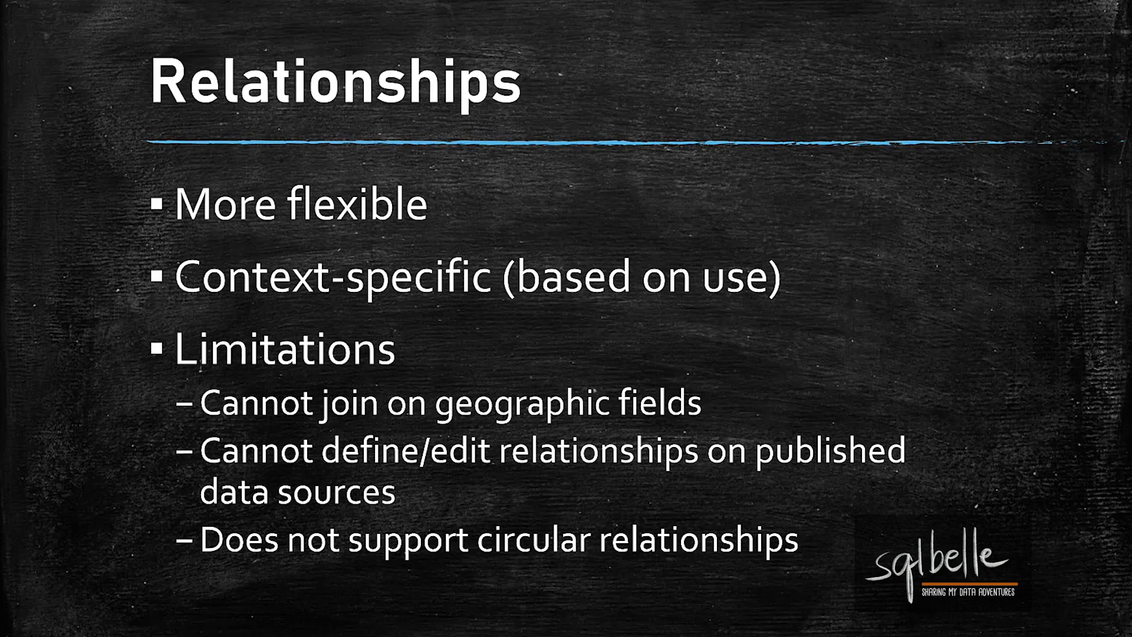
key("Right")
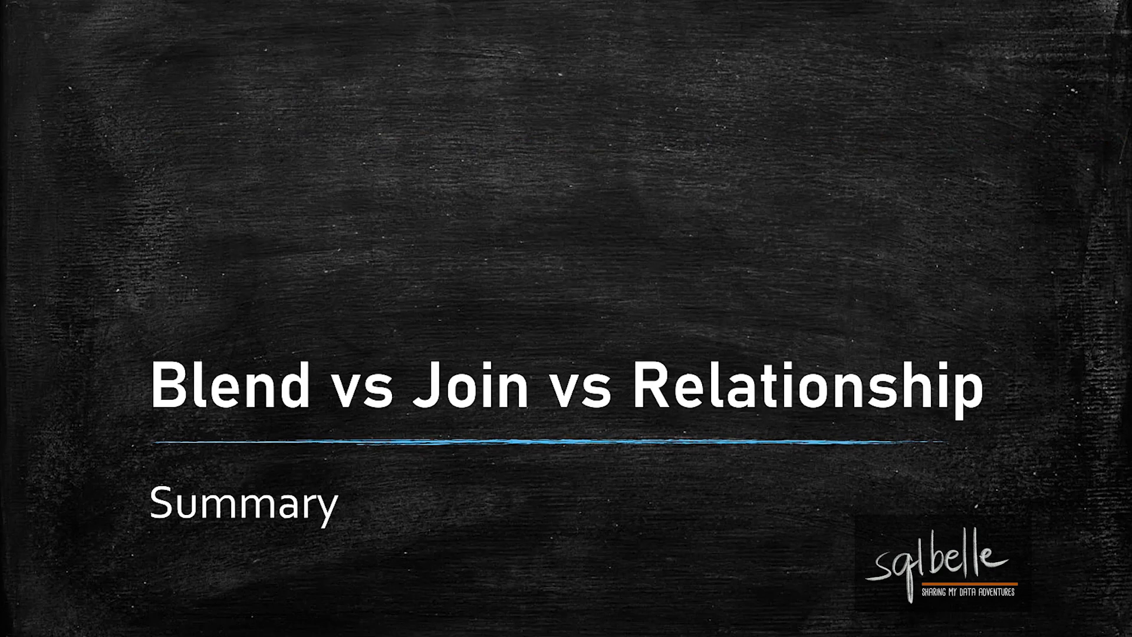